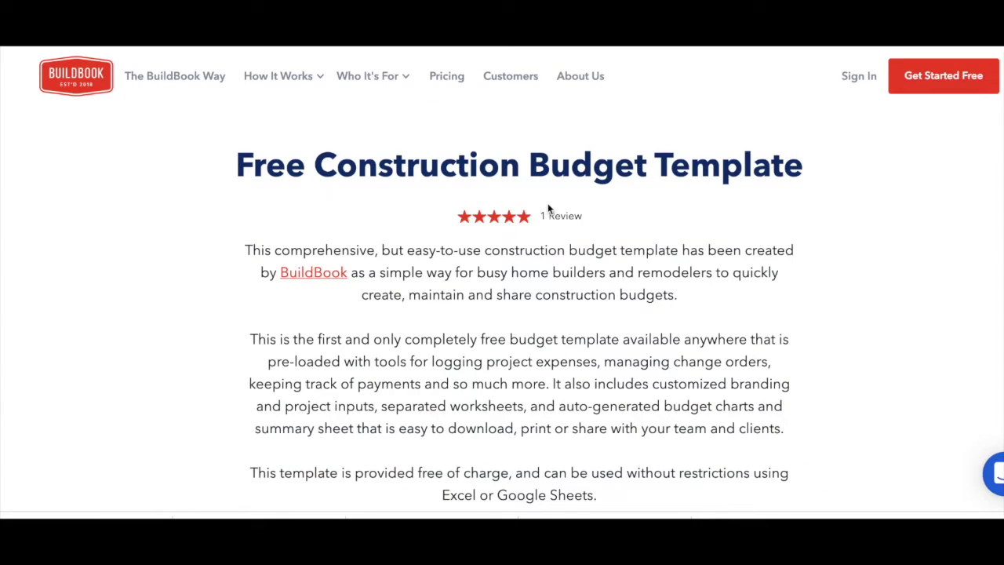
Open the free template download form, then close it without submitting
{"action": "scroll", "coordinate": [547, 203], "scroll_direction": "down", "scroll_amount": 10}
{"action": "scroll", "coordinate": [548, 203], "scroll_direction": "down", "scroll_amount": 10}
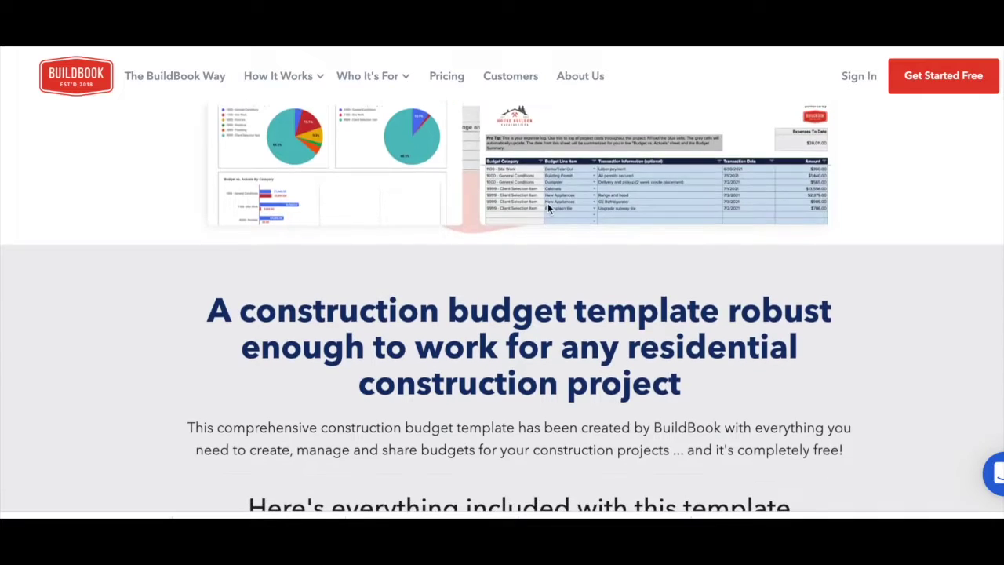
{"action": "scroll", "coordinate": [548, 203], "scroll_direction": "down", "scroll_amount": 2}
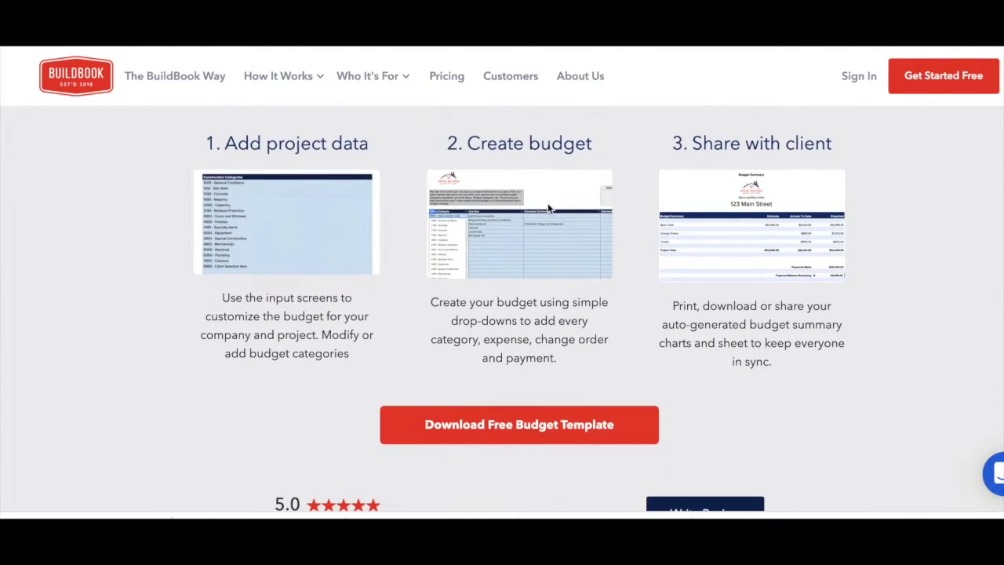
{"action": "left_click", "coordinate": [465, 413]}
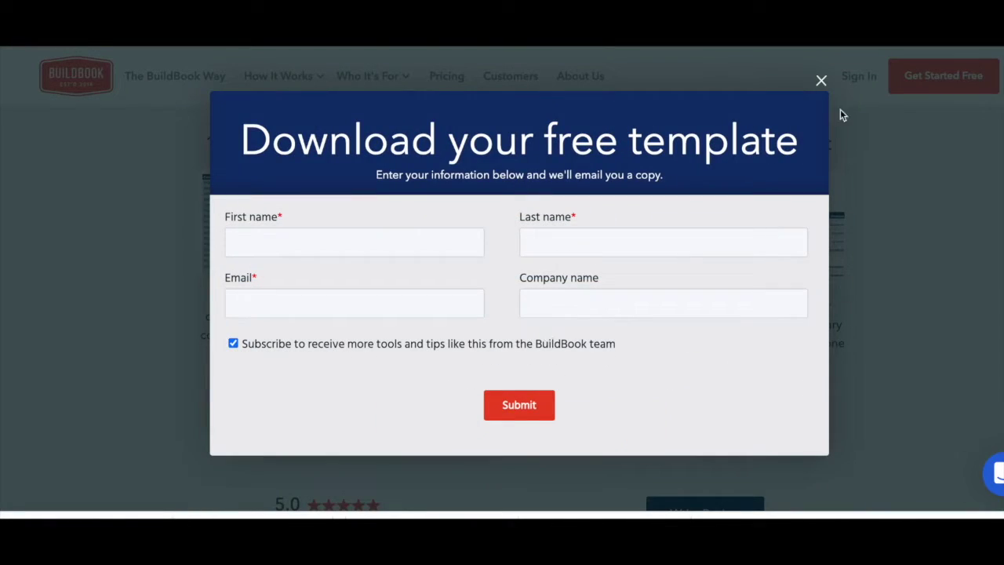
{"action": "left_click", "coordinate": [820, 87]}
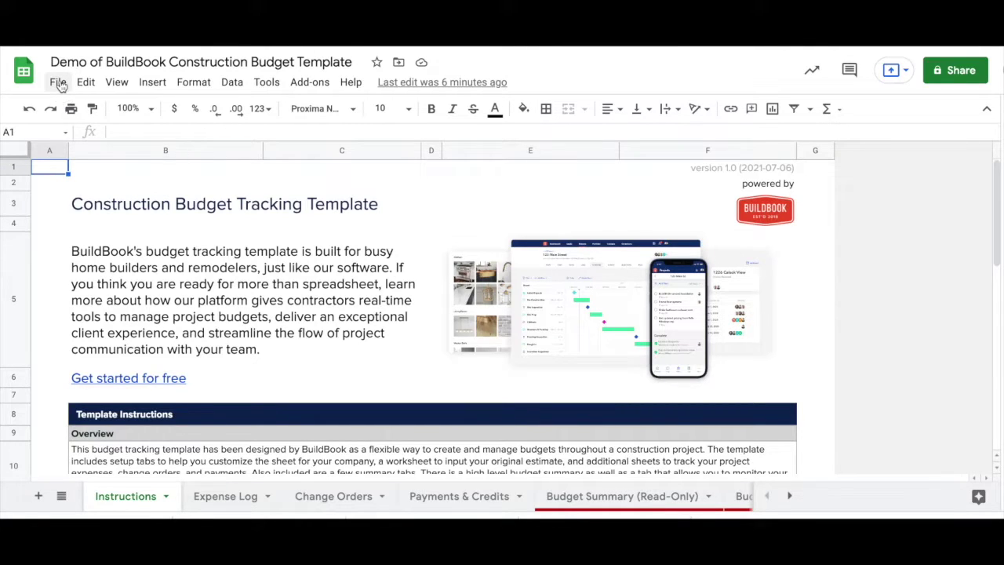
Start File > Make a copy, cancel it, and switch to the Expense Log sheet
{"action": "left_click", "coordinate": [59, 82]}
{"action": "left_click", "coordinate": [81, 161]}
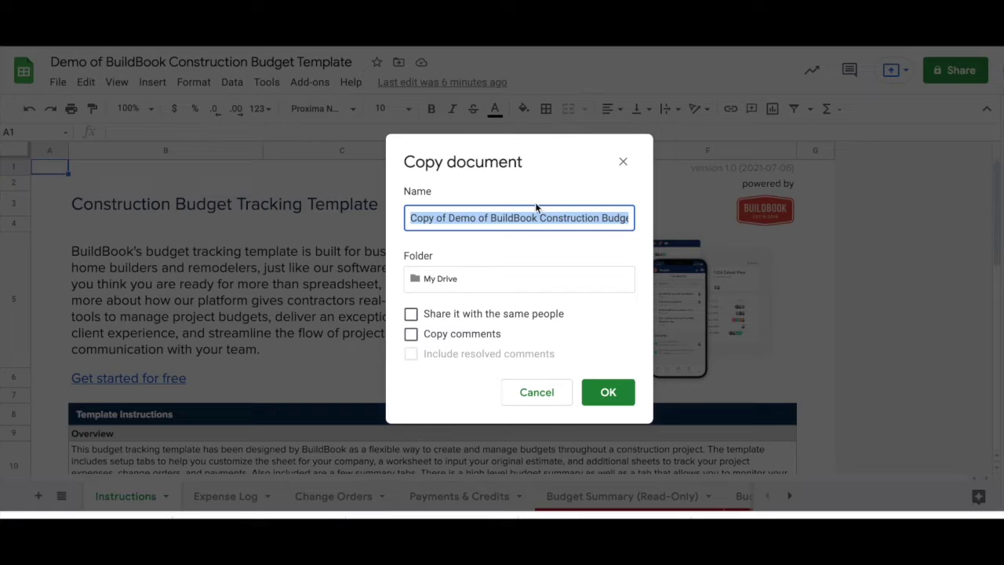
{"action": "left_click", "coordinate": [623, 162]}
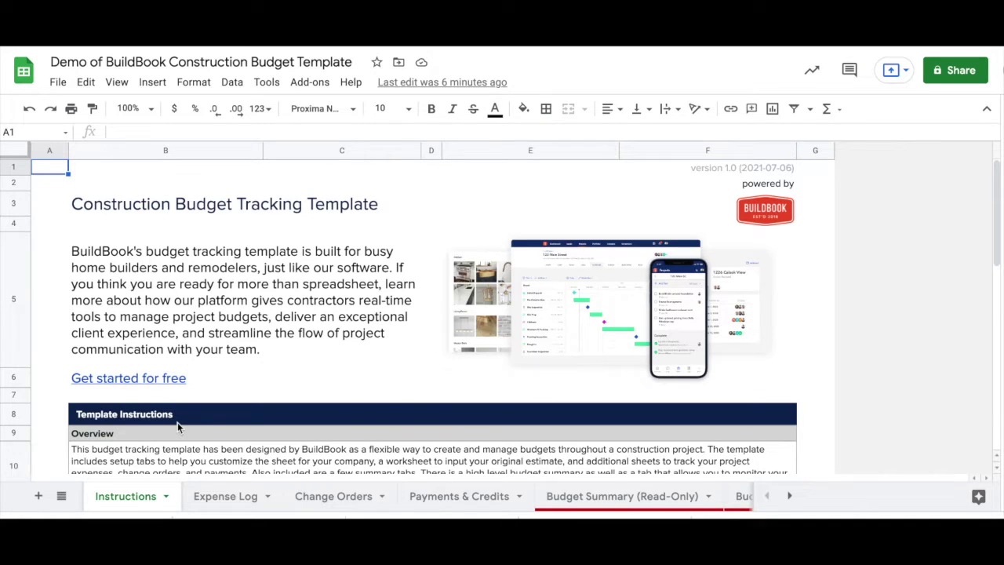
{"action": "scroll", "coordinate": [259, 405], "scroll_direction": "down", "scroll_amount": 10}
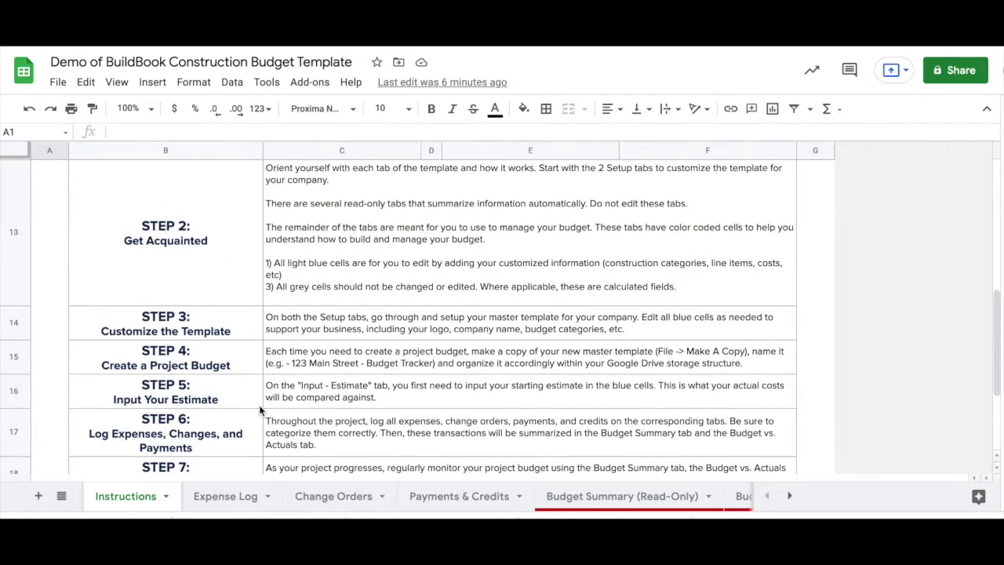
{"action": "left_click", "coordinate": [226, 496]}
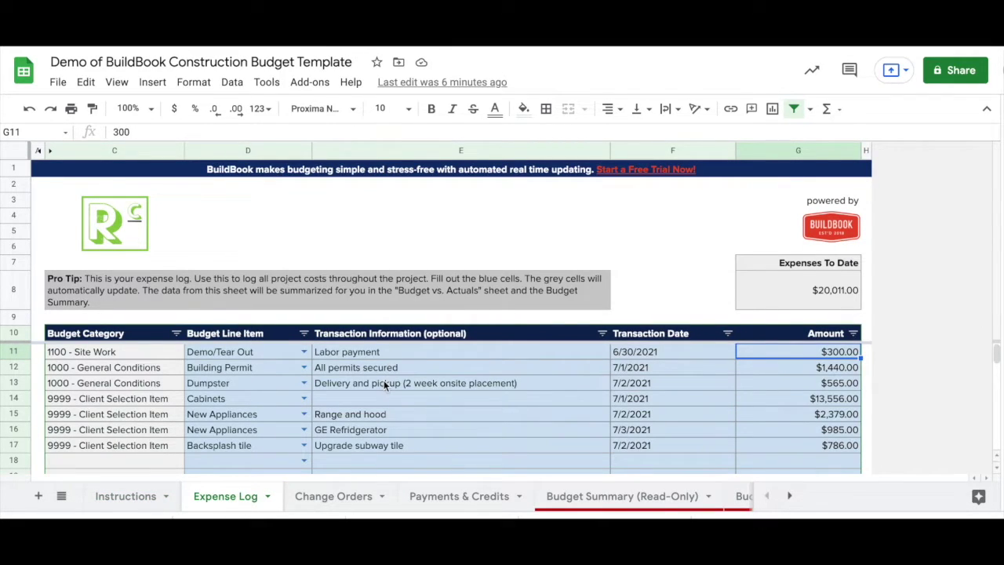
Browse the Change Orders, Payments & Credits, Budget vs. Actuals and Budget Charts sheets, ending on Budget Summary
{"action": "left_click", "coordinate": [334, 495]}
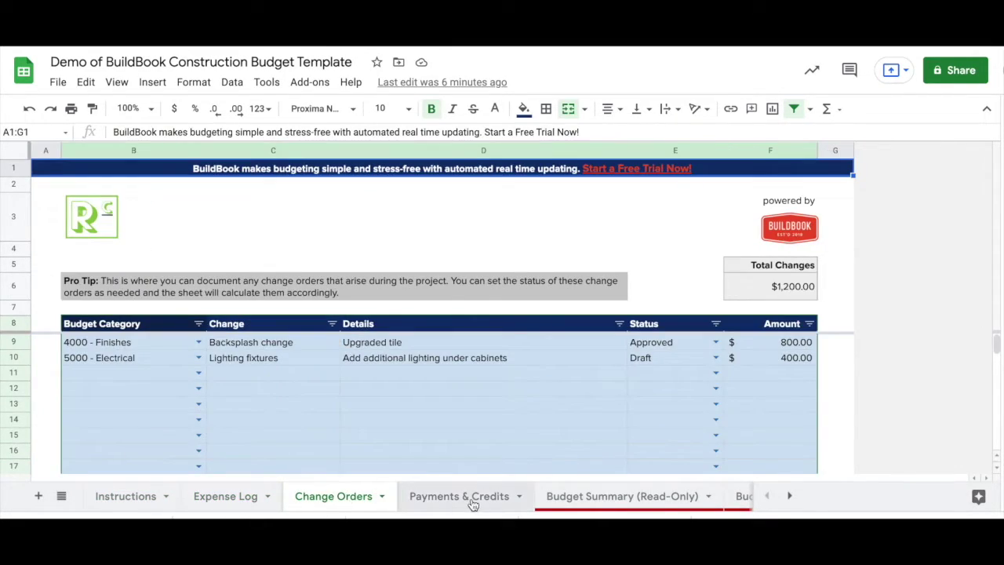
{"action": "left_click", "coordinate": [471, 499]}
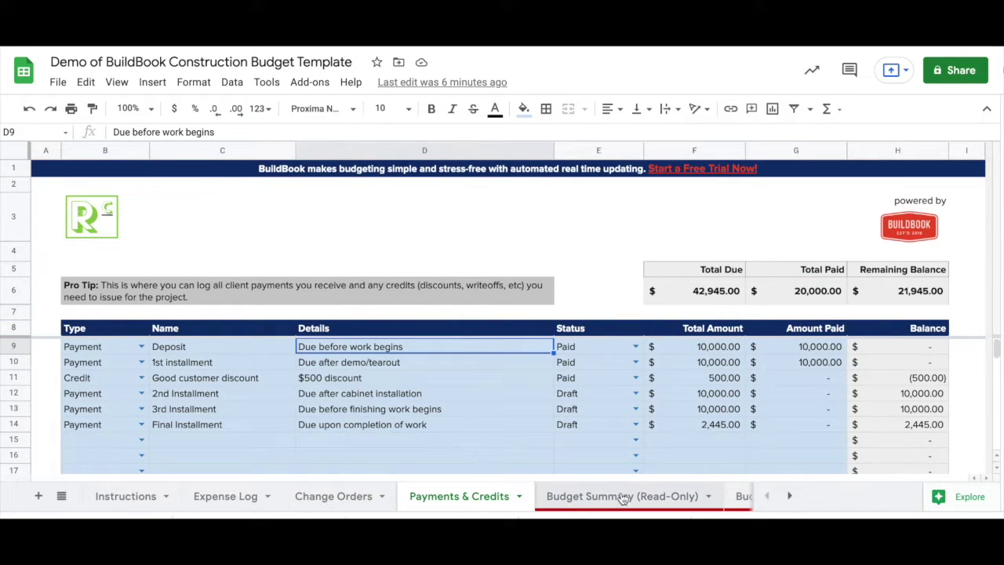
{"action": "scroll", "coordinate": [622, 499], "scroll_direction": "down", "scroll_amount": 4}
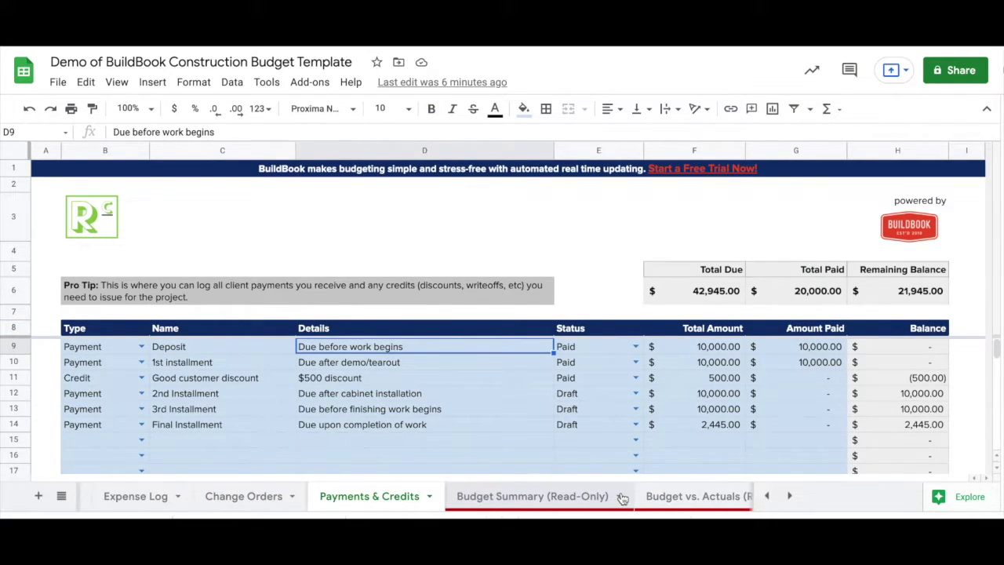
{"action": "scroll", "coordinate": [622, 499], "scroll_direction": "down", "scroll_amount": 4}
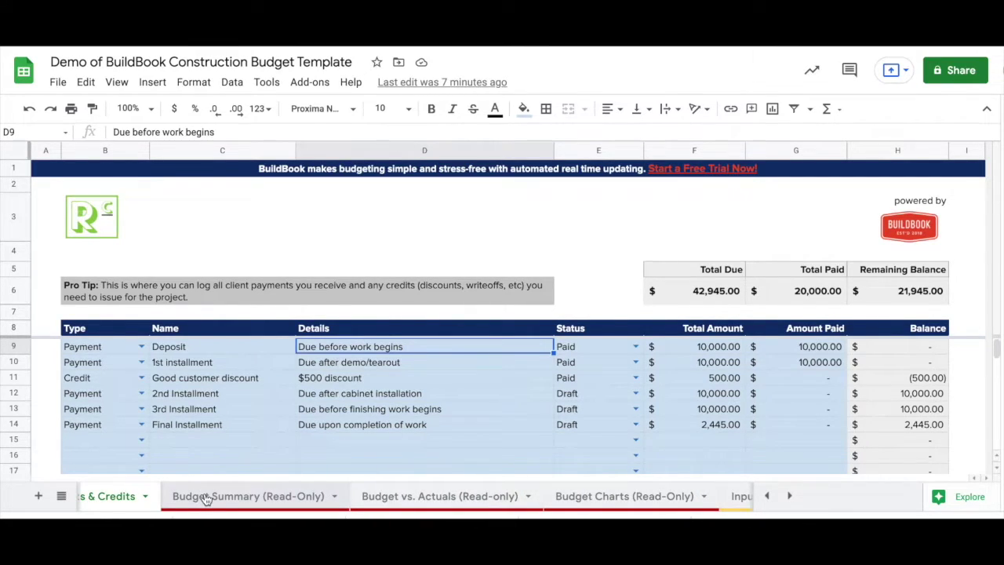
{"action": "left_click", "coordinate": [205, 498]}
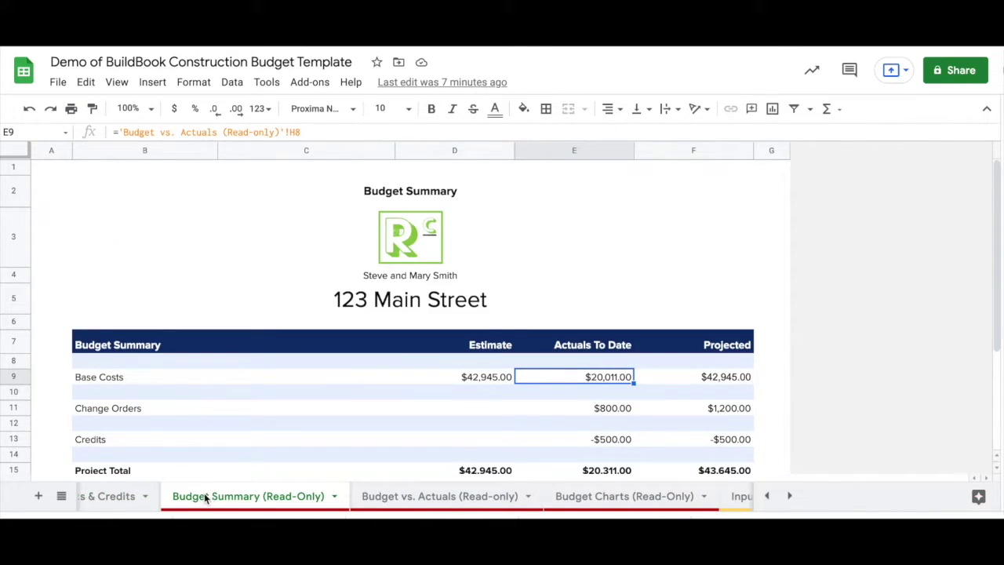
{"action": "left_click", "coordinate": [437, 495]}
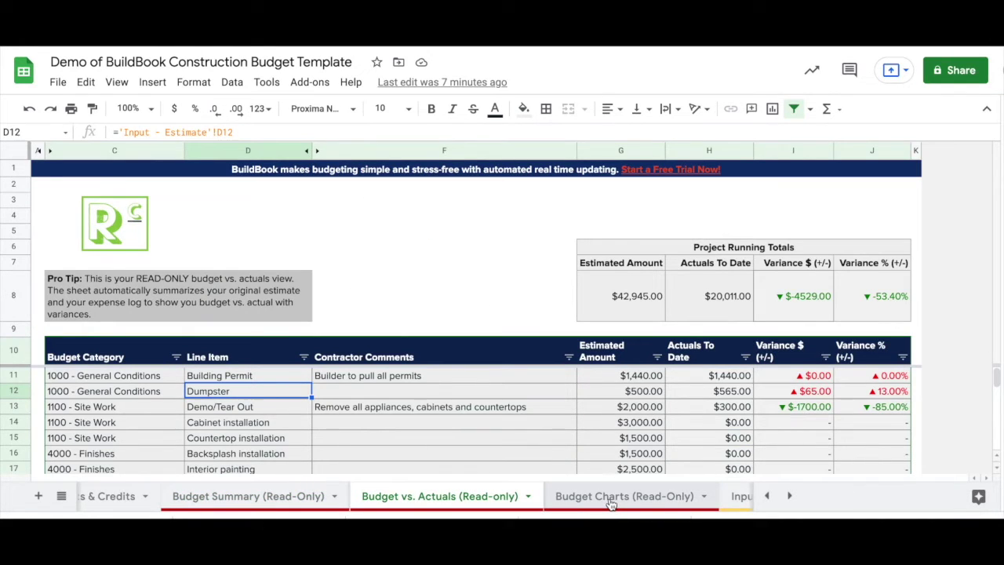
{"action": "left_click", "coordinate": [611, 501]}
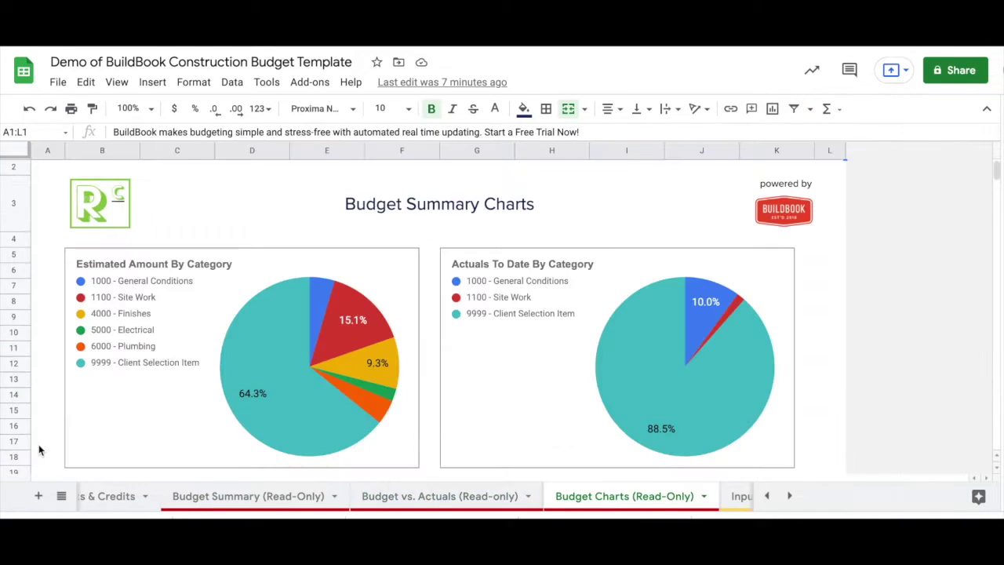
{"action": "left_click", "coordinate": [104, 497]}
{"action": "left_click", "coordinate": [304, 502]}
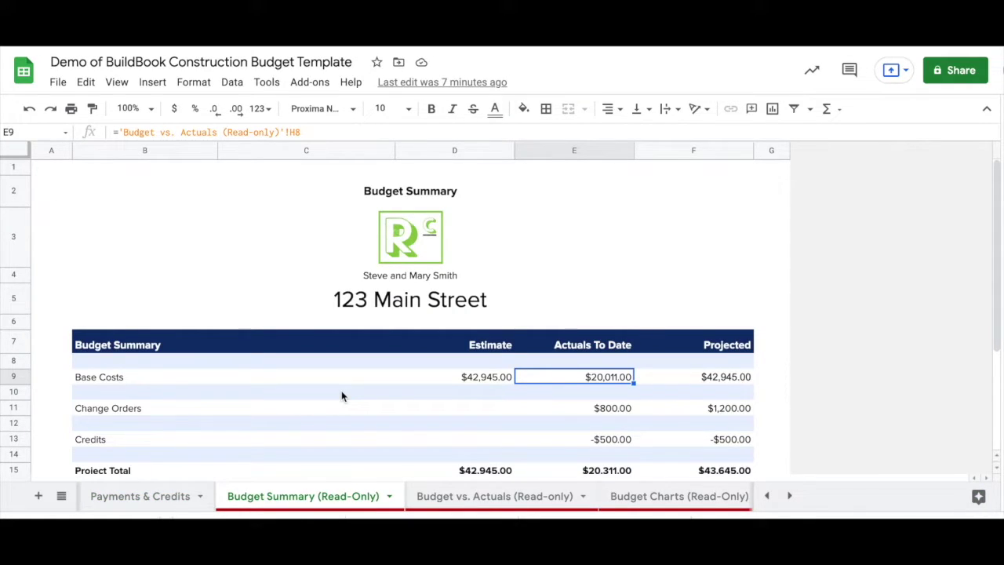
Scroll the Budget Summary sheet, then switch to Budget vs. Actuals (Read-only)
{"action": "scroll", "coordinate": [341, 396], "scroll_direction": "down", "scroll_amount": 1}
{"action": "scroll", "coordinate": [342, 396], "scroll_direction": "down", "scroll_amount": 1}
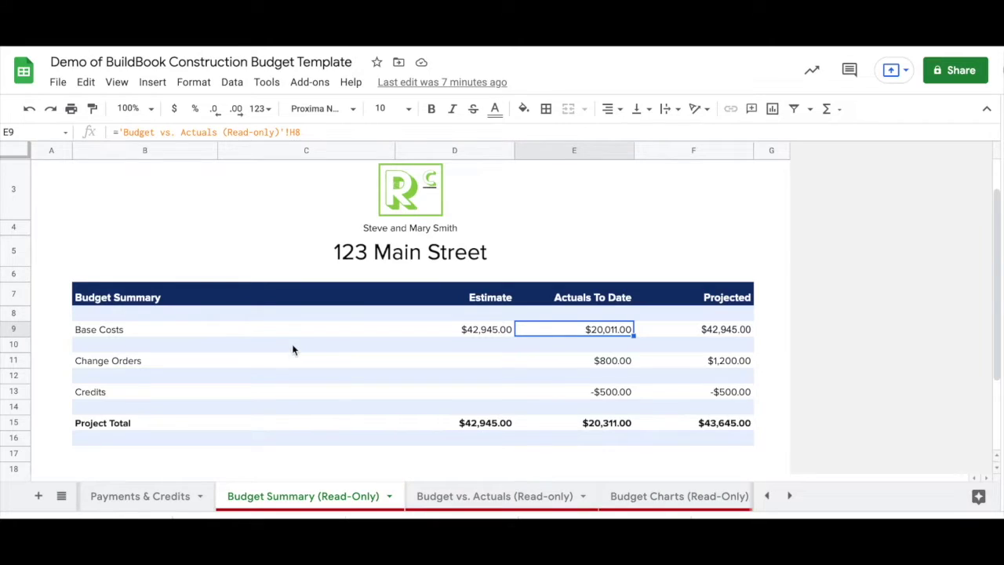
{"action": "left_click", "coordinate": [493, 494]}
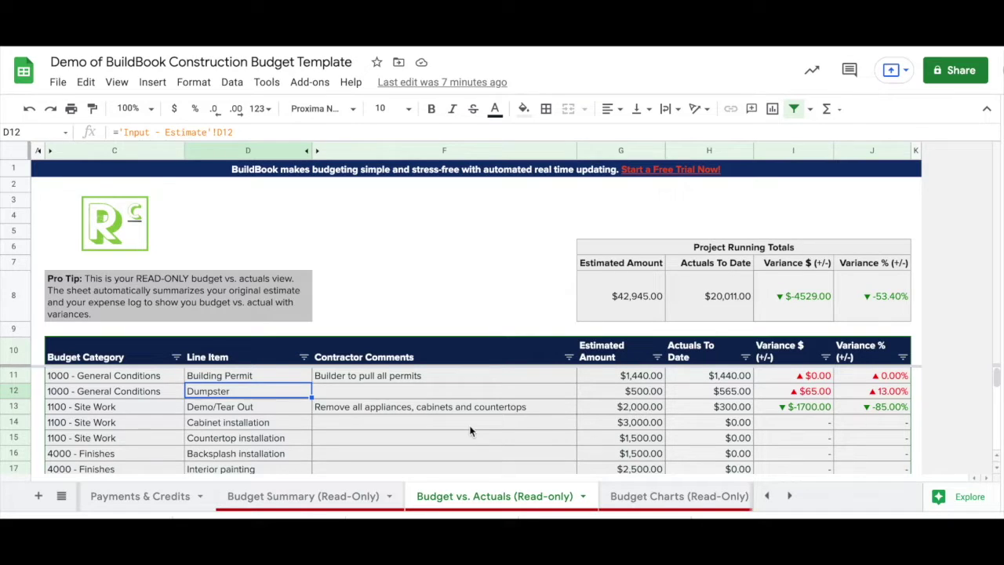
Inspect the I12 variance and H12 Actuals To Date formulas, then go to Budget Charts (Read-Only)
{"action": "scroll", "coordinate": [471, 430], "scroll_direction": "down", "scroll_amount": 1}
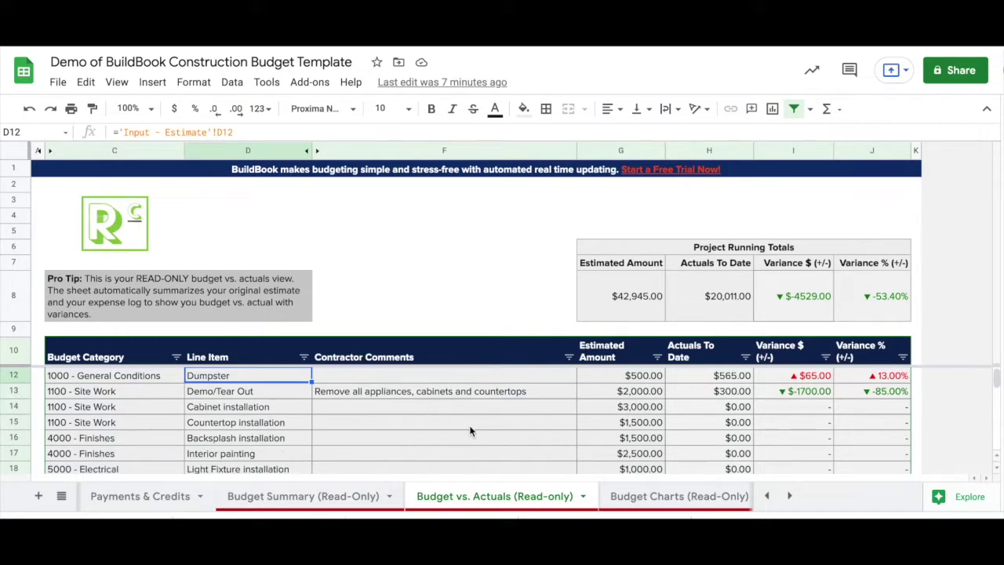
{"action": "scroll", "coordinate": [470, 430], "scroll_direction": "up", "scroll_amount": 1}
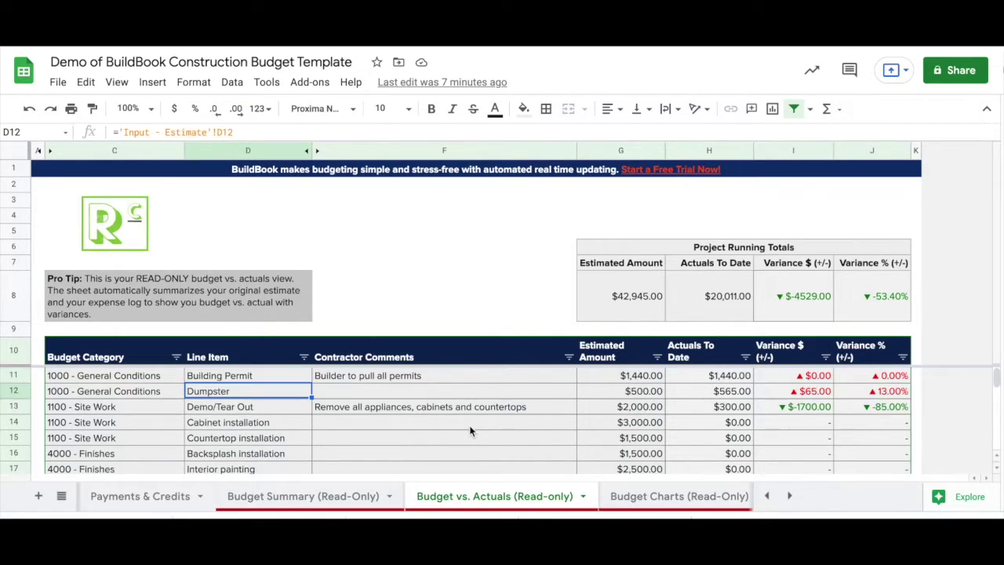
{"action": "left_click", "coordinate": [797, 393]}
{"action": "left_click", "coordinate": [717, 395]}
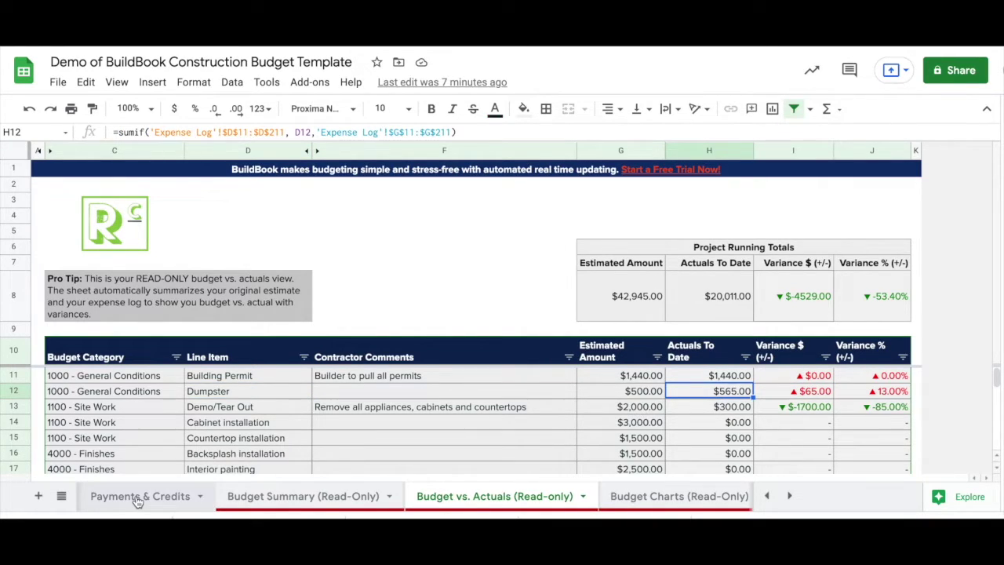
{"action": "scroll", "coordinate": [137, 500], "scroll_direction": "left", "scroll_amount": 5}
{"action": "scroll", "coordinate": [138, 500], "scroll_direction": "right", "scroll_amount": 5}
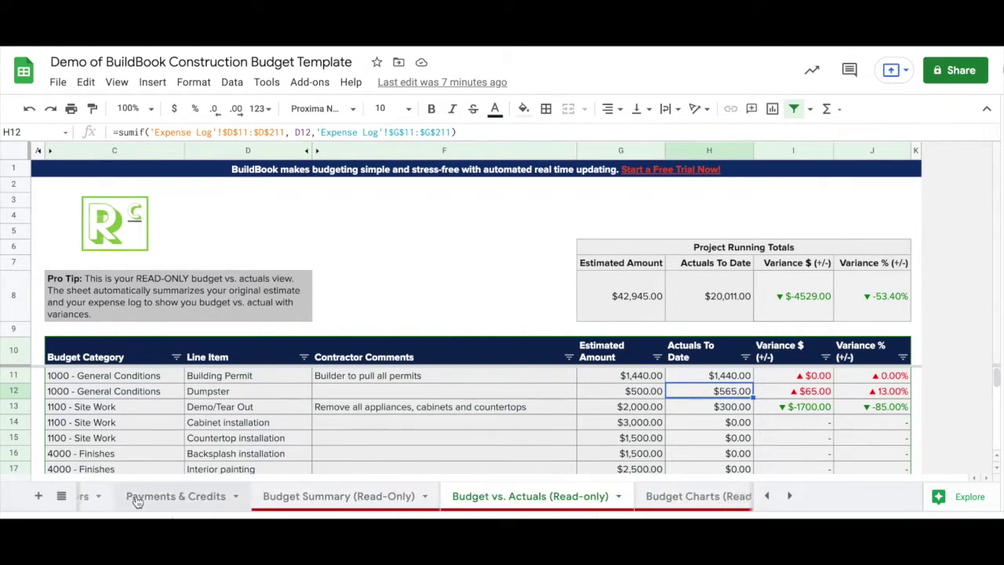
{"action": "left_click", "coordinate": [536, 503]}
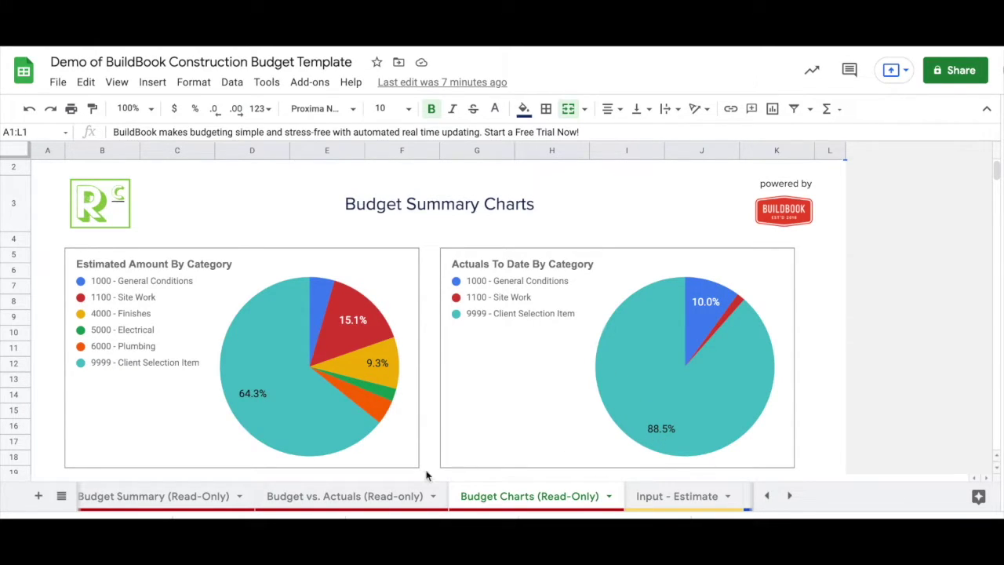
Review the Range and hood and GE Refridgerator rows in Expense Log, then return to Budget vs. Actuals
{"action": "scroll", "coordinate": [359, 495], "scroll_direction": "up", "scroll_amount": 2}
{"action": "scroll", "coordinate": [359, 497], "scroll_direction": "up", "scroll_amount": 3}
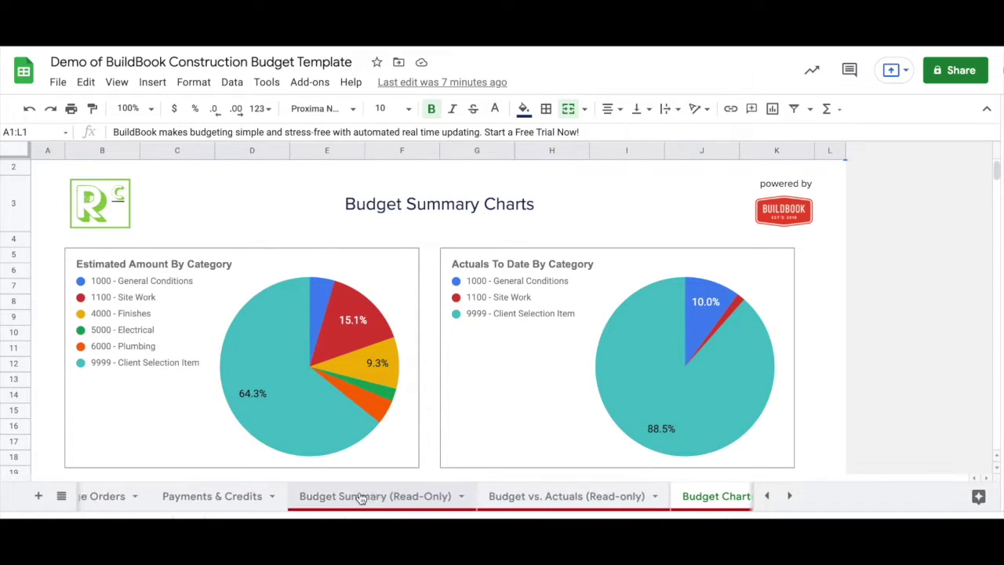
{"action": "left_click", "coordinate": [110, 498]}
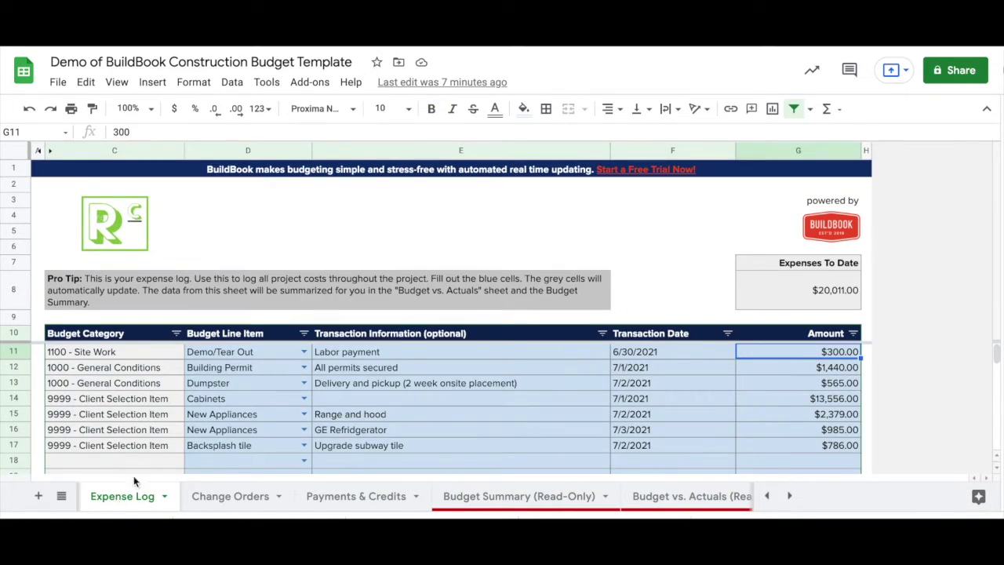
{"action": "left_click", "coordinate": [390, 414]}
{"action": "left_click", "coordinate": [378, 428]}
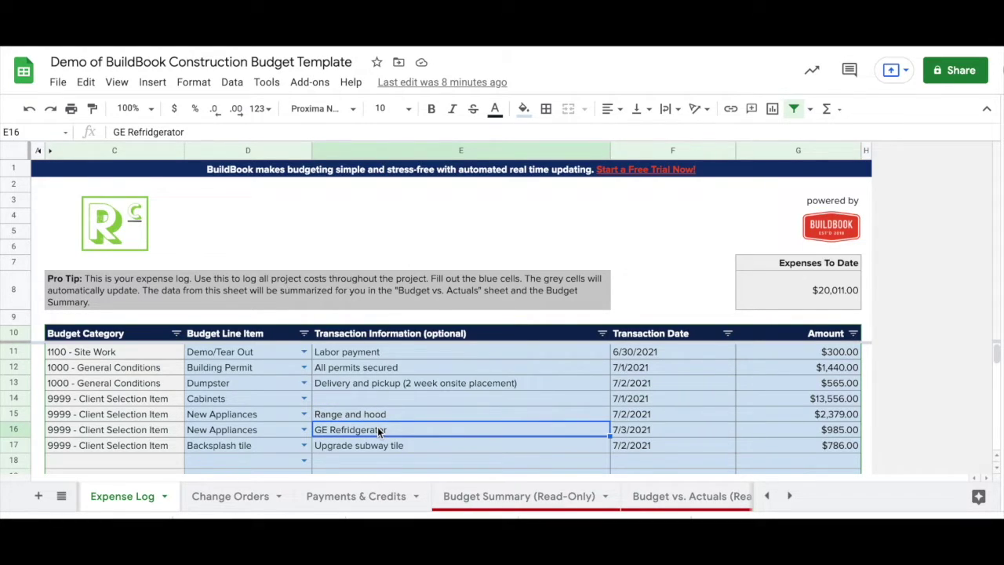
{"action": "scroll", "coordinate": [378, 429], "scroll_direction": "down", "scroll_amount": 1}
{"action": "scroll", "coordinate": [377, 429], "scroll_direction": "up", "scroll_amount": 1}
{"action": "left_click", "coordinate": [665, 496]}
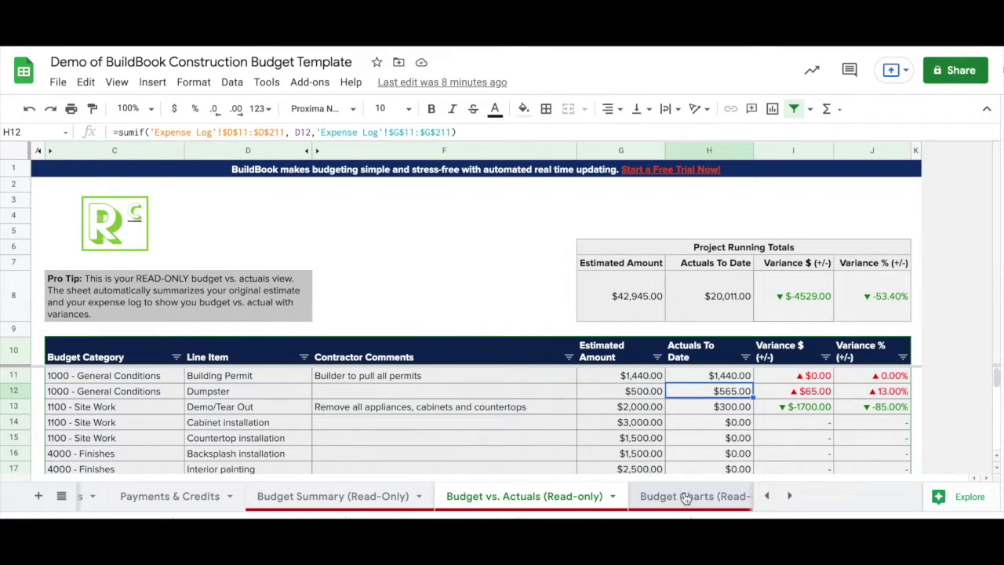
Scroll through the Budget Charts pie charts, then go back to the Expense Log sheet
{"action": "left_click", "coordinate": [683, 500]}
{"action": "scroll", "coordinate": [557, 389], "scroll_direction": "down", "scroll_amount": 3}
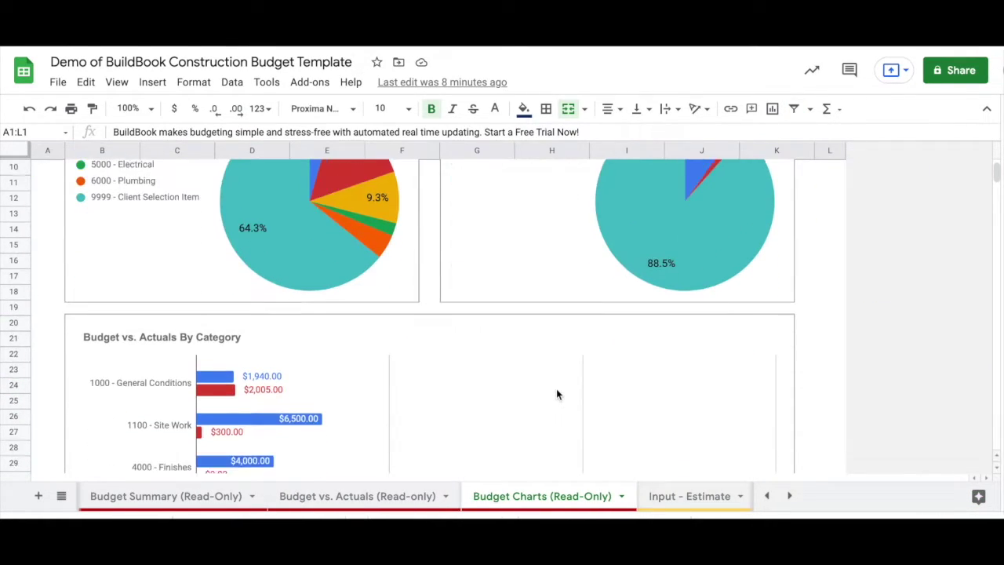
{"action": "scroll", "coordinate": [556, 394], "scroll_direction": "down", "scroll_amount": 1}
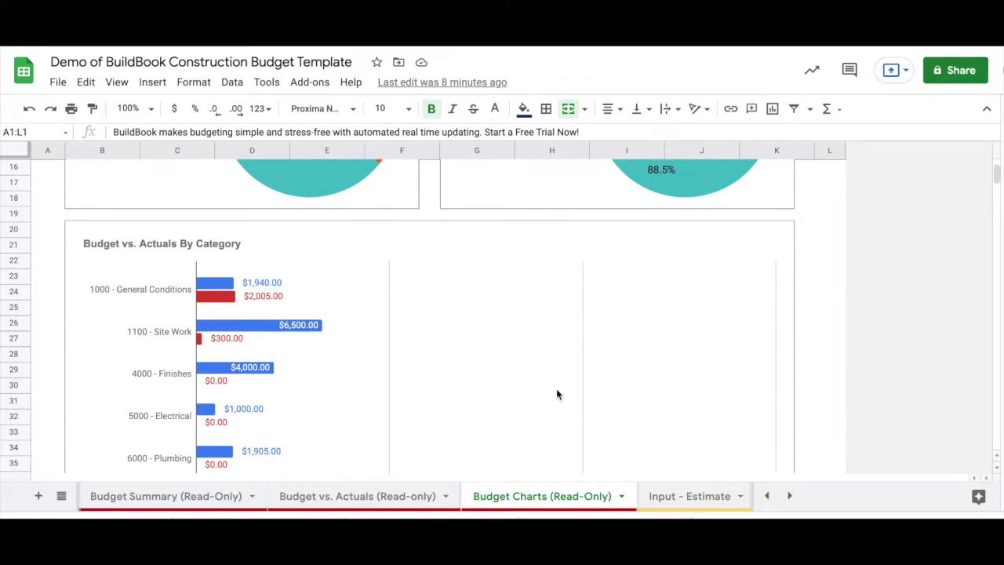
{"action": "scroll", "coordinate": [557, 394], "scroll_direction": "down", "scroll_amount": 1}
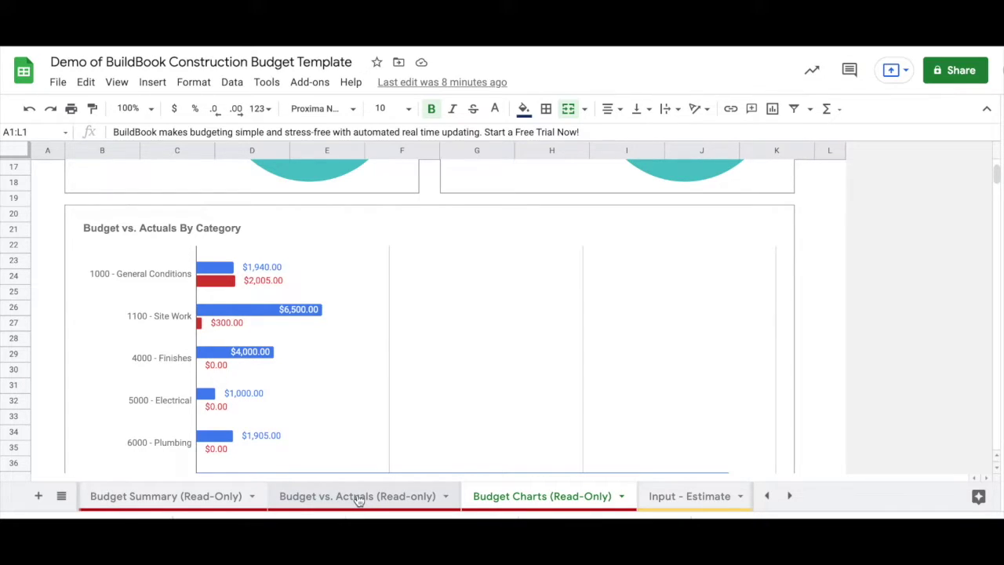
{"action": "scroll", "coordinate": [404, 366], "scroll_direction": "up", "scroll_amount": 10}
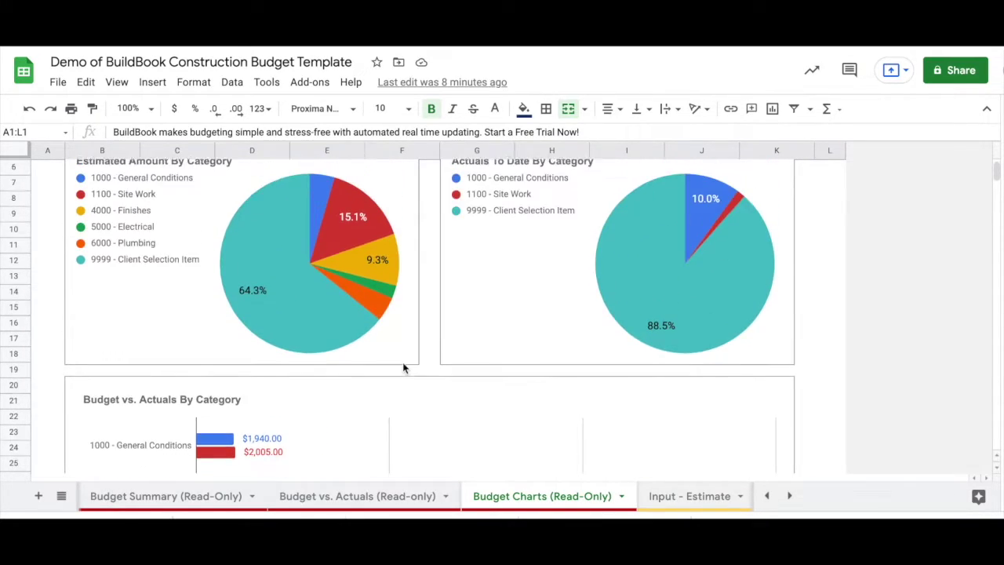
{"action": "scroll", "coordinate": [209, 498], "scroll_direction": "left", "scroll_amount": 5}
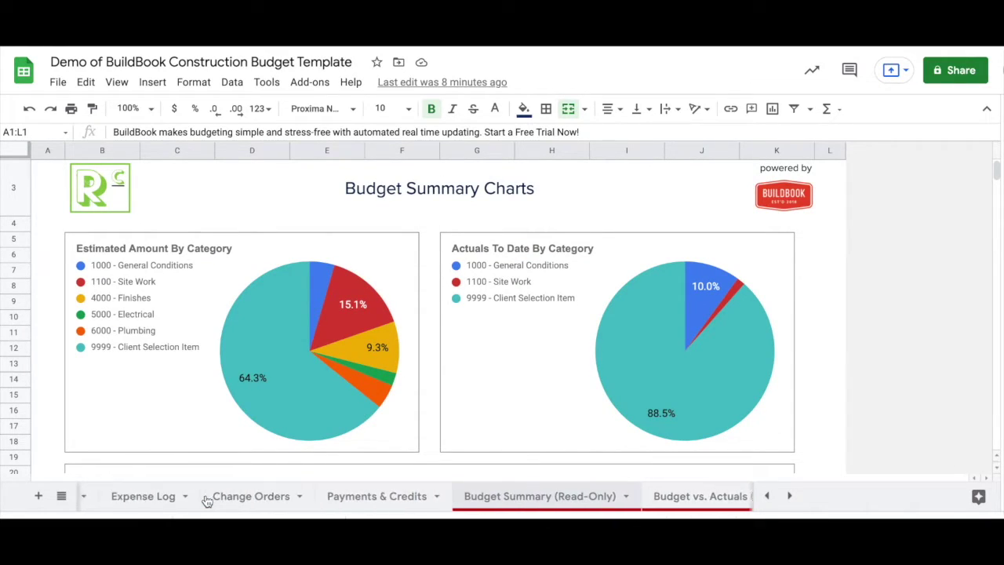
{"action": "left_click", "coordinate": [193, 499]}
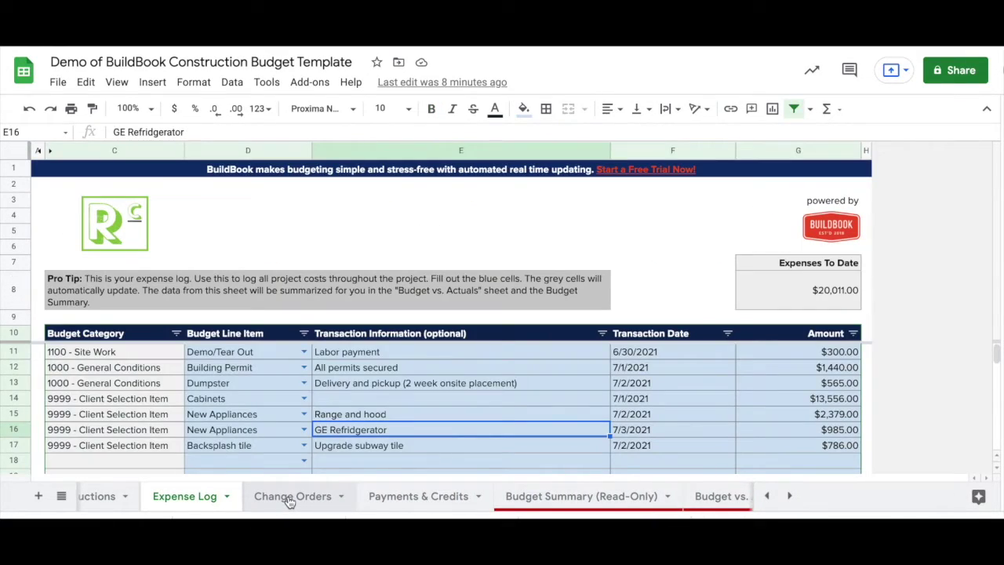
{"action": "scroll", "coordinate": [469, 500], "scroll_direction": "right", "scroll_amount": 10}
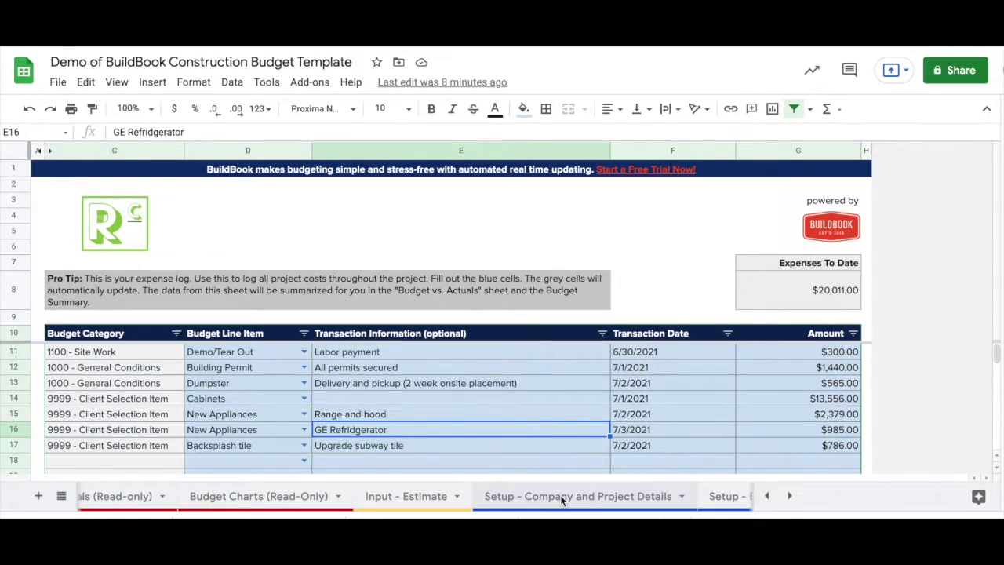
Replace the Company Logo cell image with the green hard-hat logo via Insert > Image > Image in cell
{"action": "left_click", "coordinate": [563, 498]}
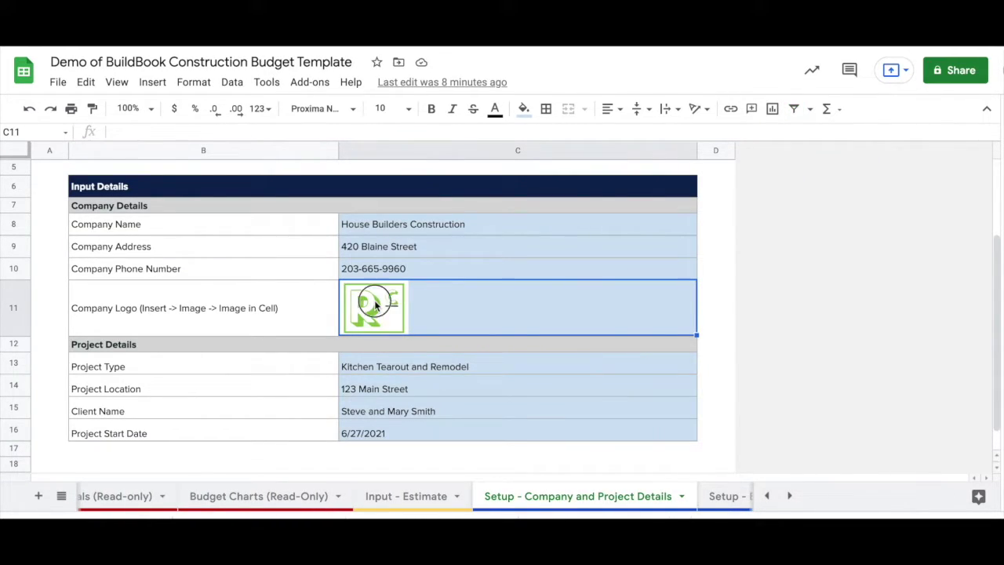
{"action": "left_click", "coordinate": [154, 82]}
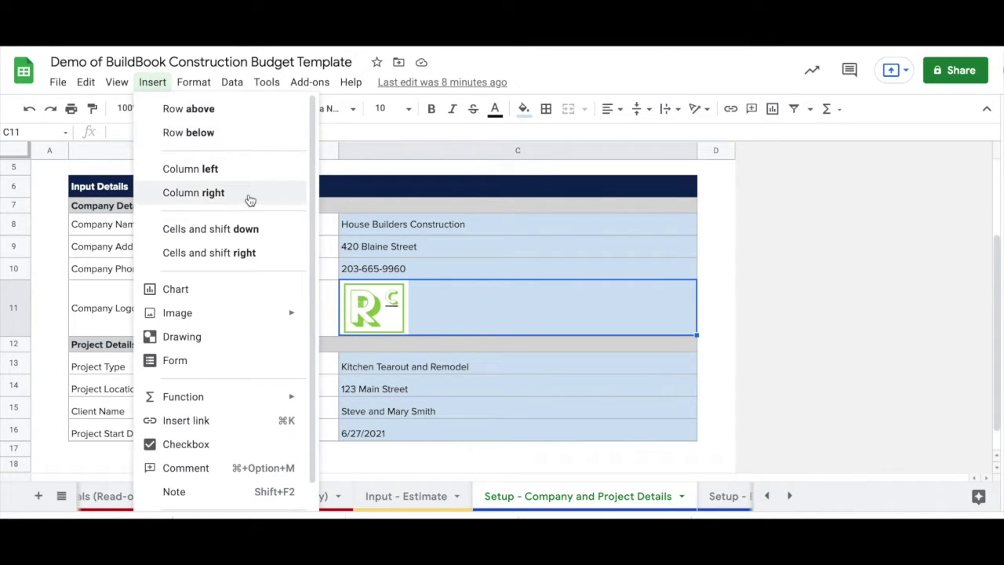
{"action": "left_click", "coordinate": [248, 313]}
{"action": "left_click", "coordinate": [327, 320]}
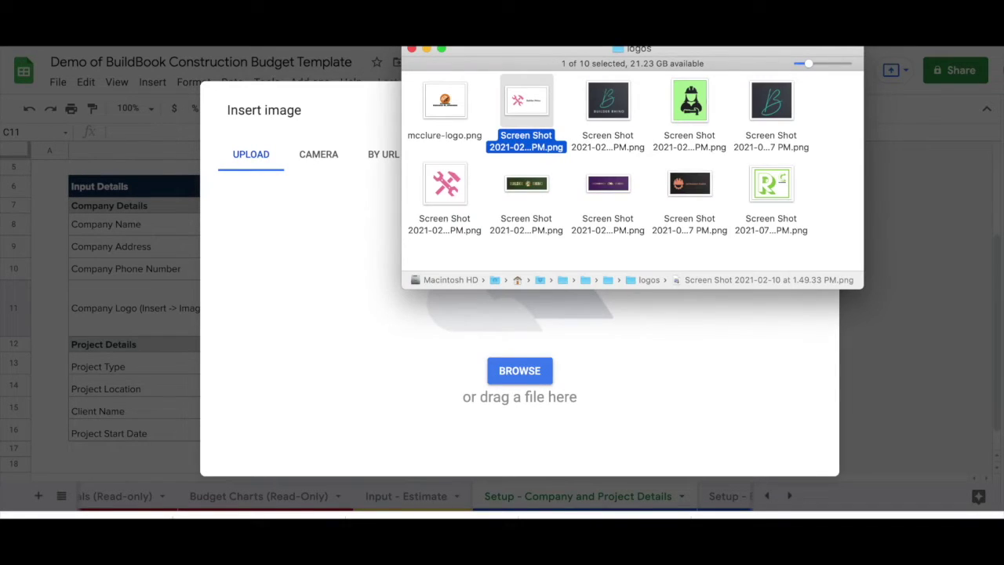
{"action": "left_click_drag", "start_coordinate": [690, 106], "coordinate": [334, 256]}
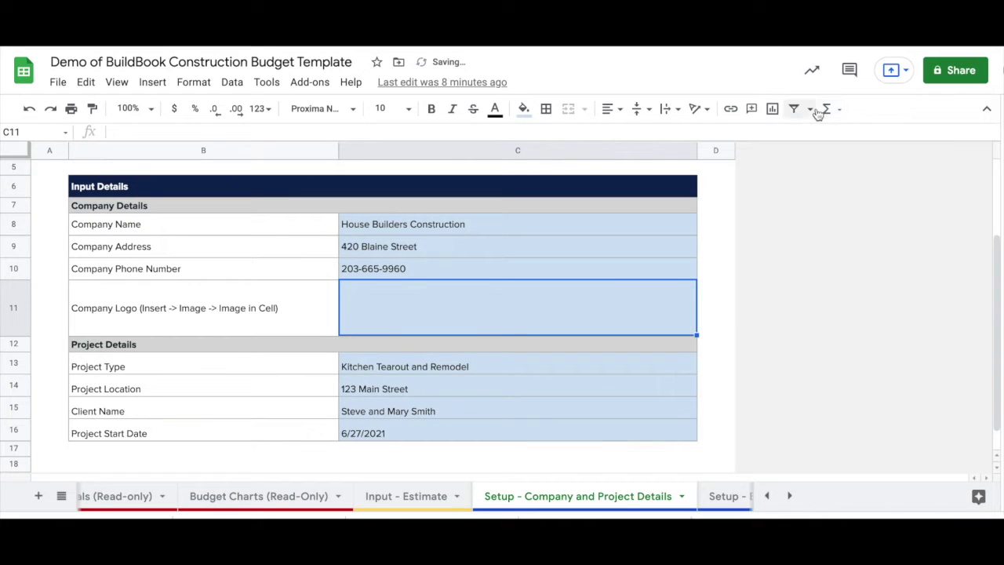
{"action": "left_click", "coordinate": [534, 375]}
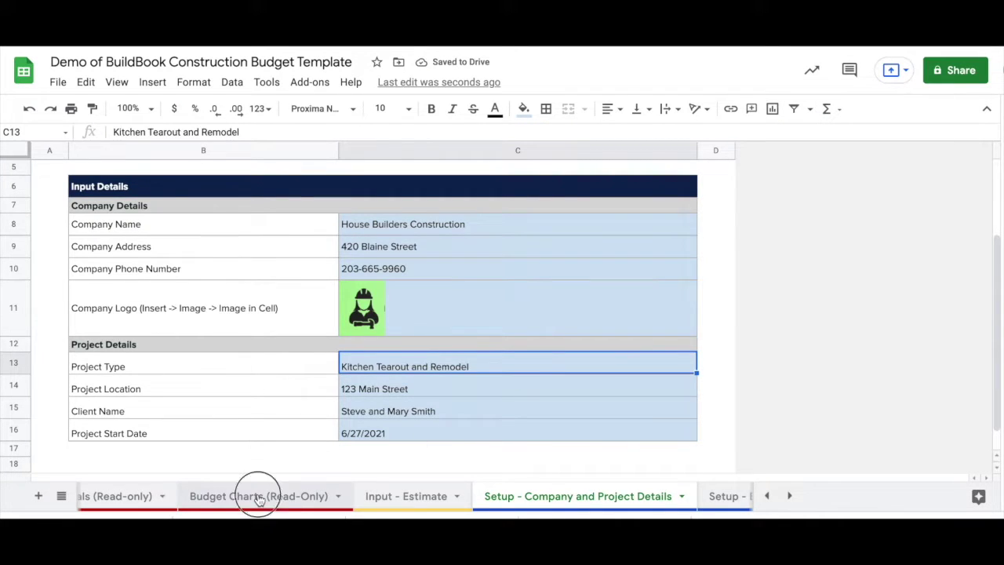
Check the Budget Charts and Budget vs. Actuals sheets, then dismiss the File > Download choices
{"action": "left_click", "coordinate": [258, 496]}
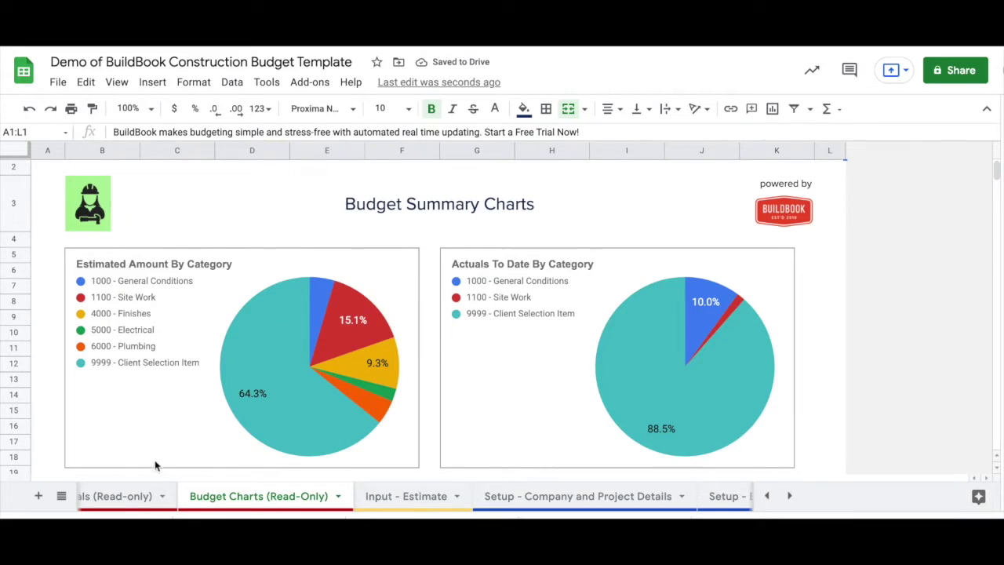
{"action": "left_click", "coordinate": [116, 496]}
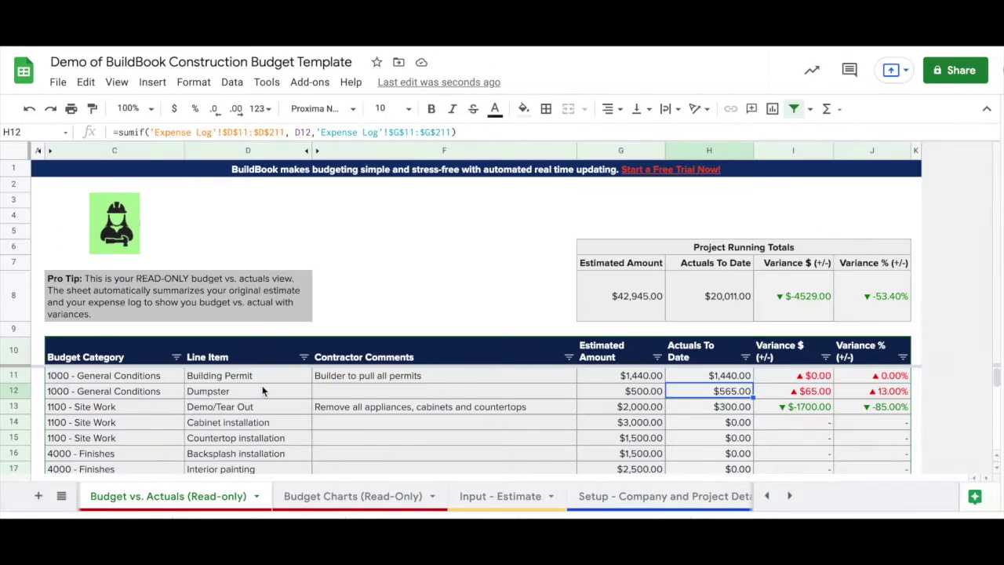
{"action": "left_click", "coordinate": [59, 83]}
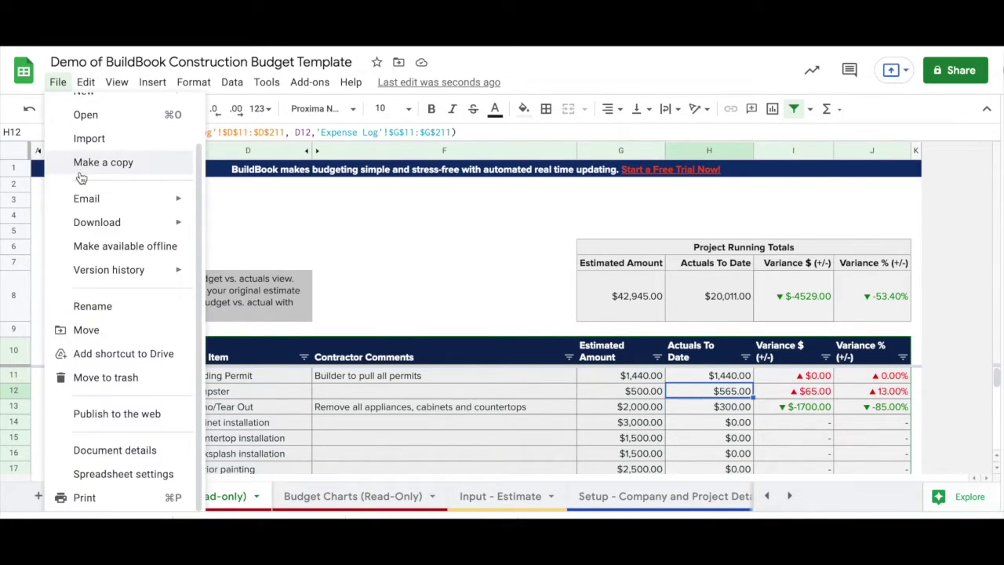
{"action": "mouse_move", "coordinate": [128, 225]}
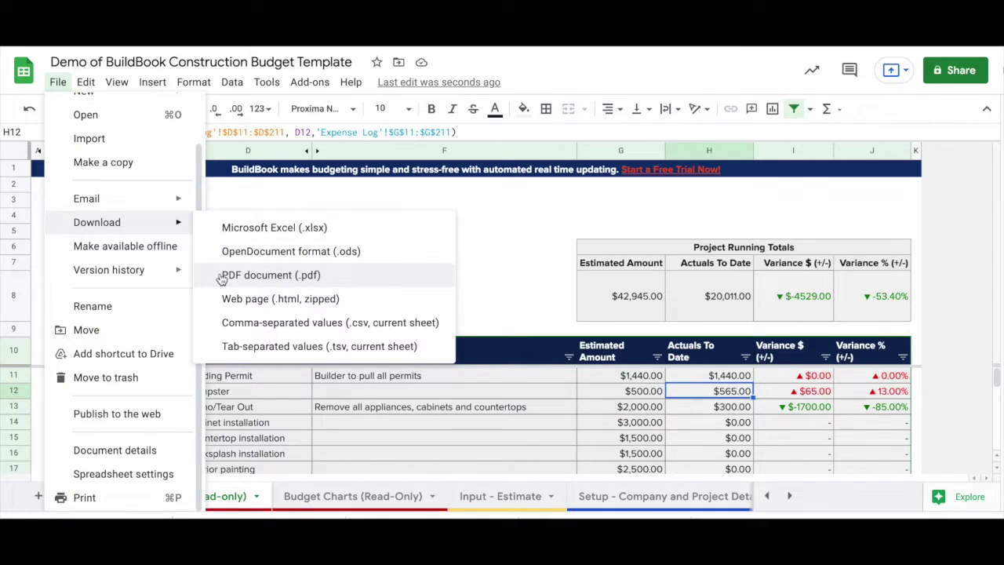
{"action": "left_click", "coordinate": [526, 301]}
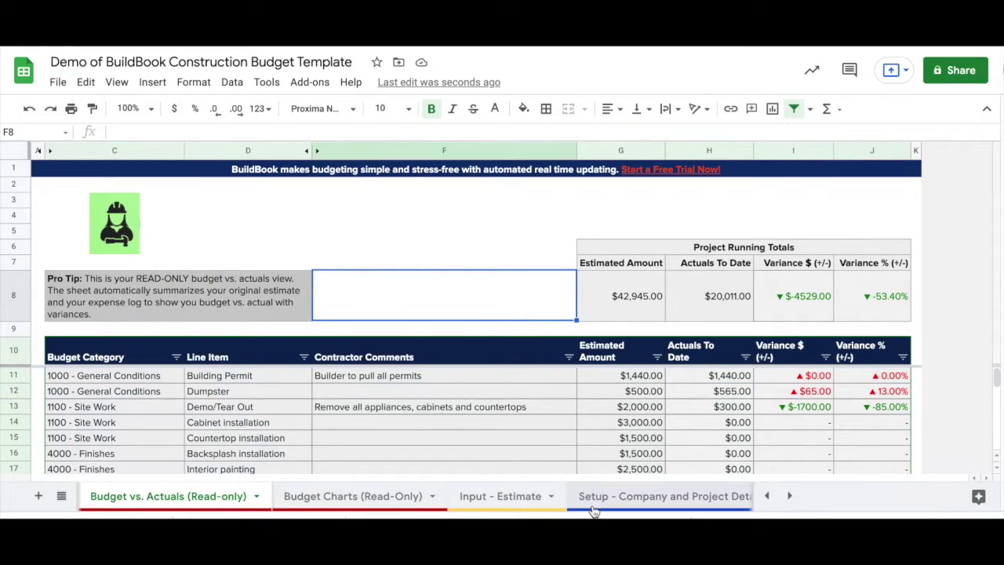
Select comment cell F12, then return to the Setup - Company and Project Details sheet
{"action": "scroll", "coordinate": [594, 502], "scroll_direction": "down", "scroll_amount": 2}
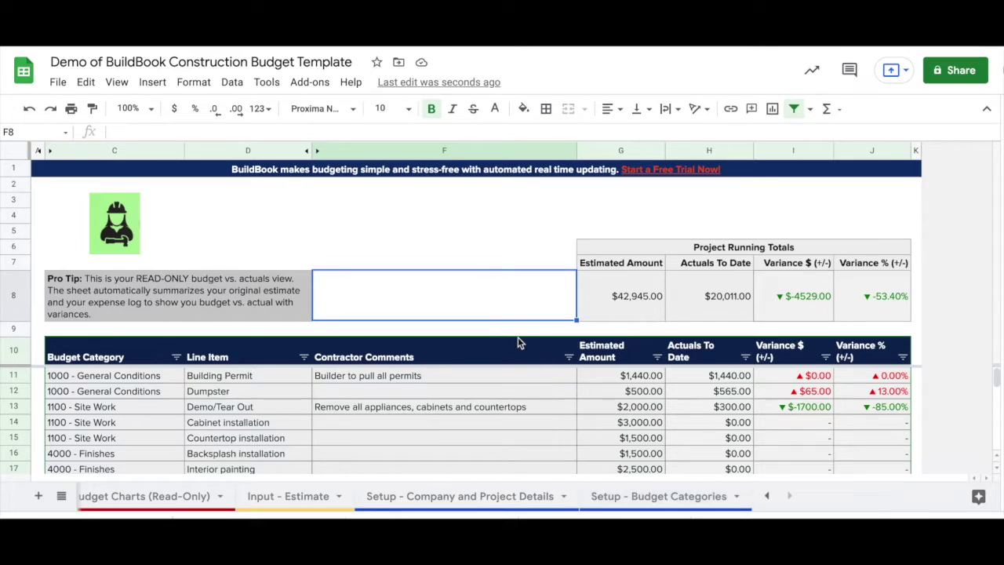
{"action": "scroll", "coordinate": [517, 342], "scroll_direction": "down", "scroll_amount": 1}
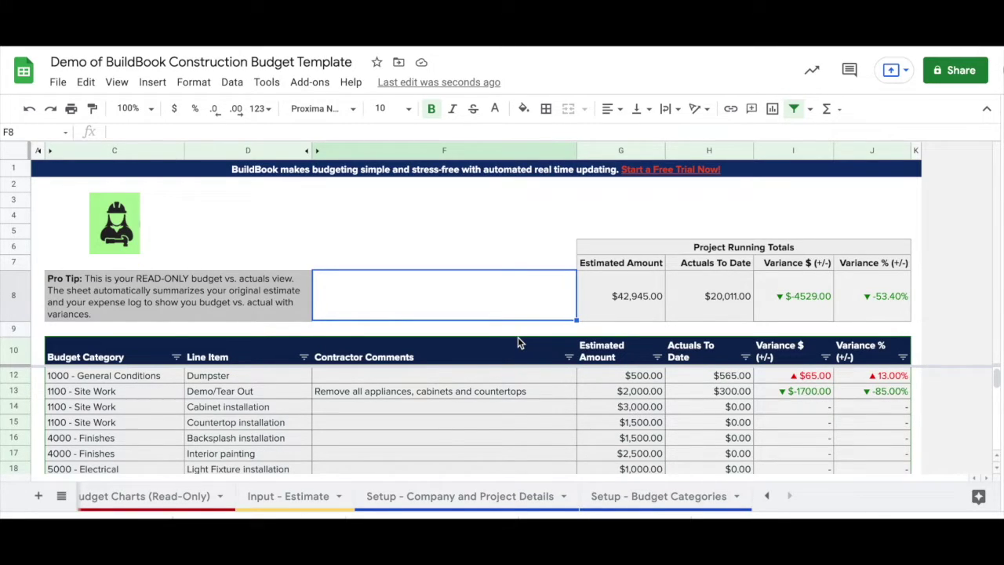
{"action": "left_click", "coordinate": [506, 376]}
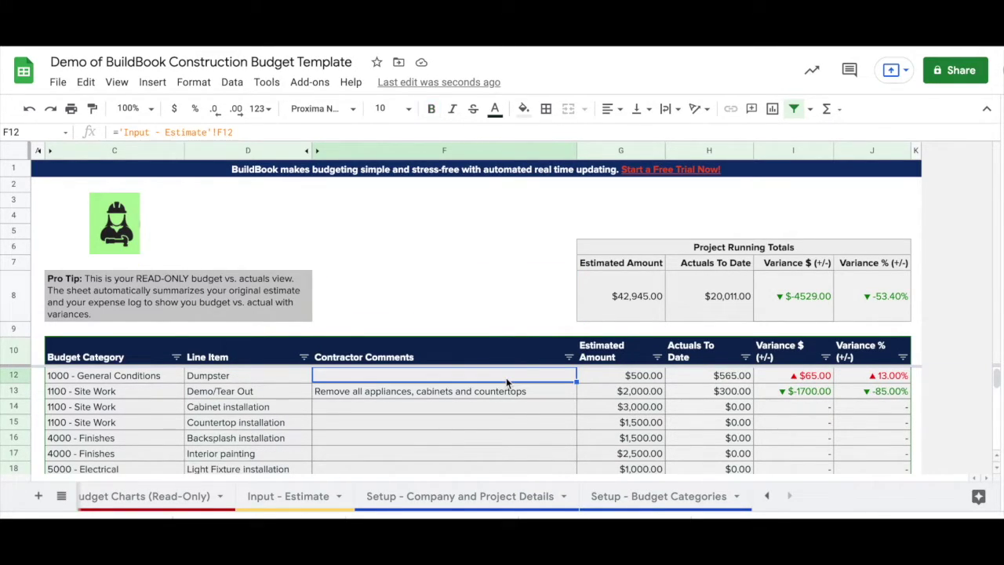
{"action": "left_click", "coordinate": [465, 497]}
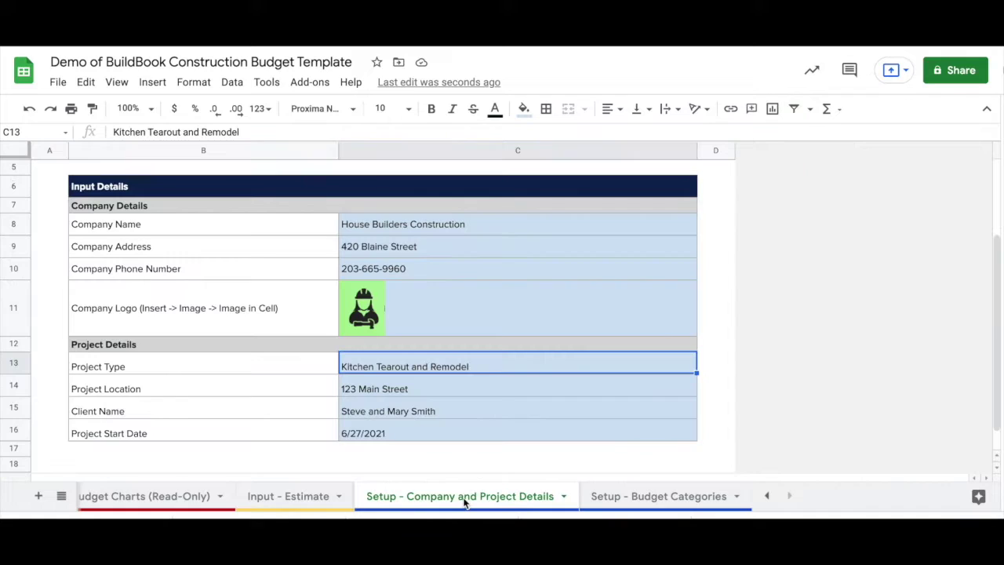
Look through the Setup - Budget Categories and Input - Estimate sheets, switching between them
{"action": "left_click", "coordinate": [639, 495]}
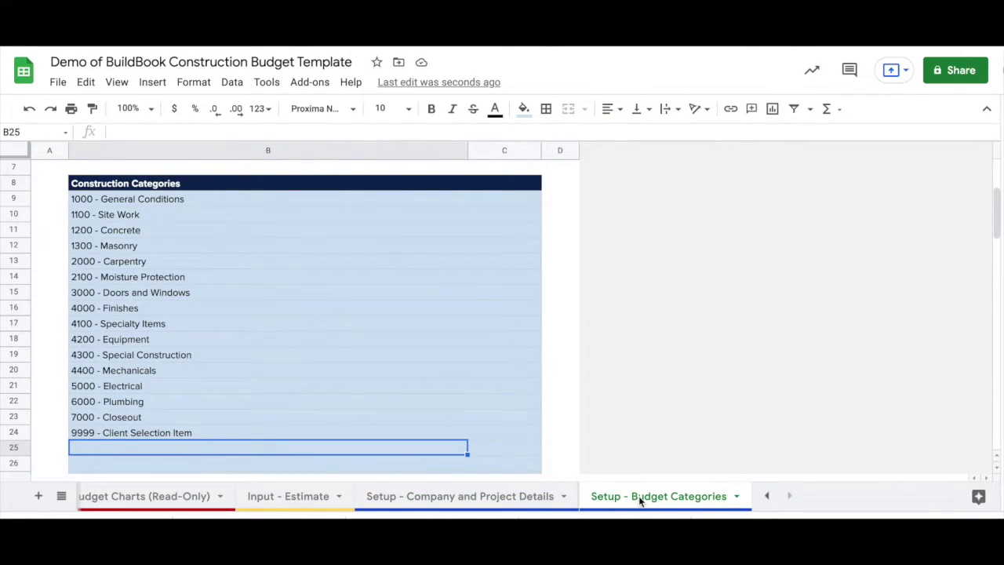
{"action": "left_click", "coordinate": [273, 496]}
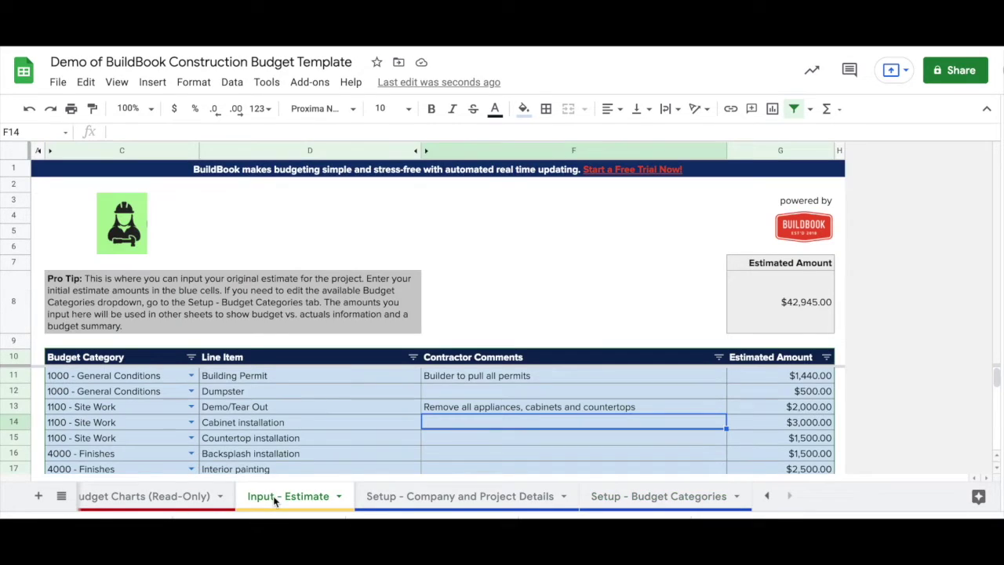
{"action": "scroll", "coordinate": [375, 395], "scroll_direction": "down", "scroll_amount": 1}
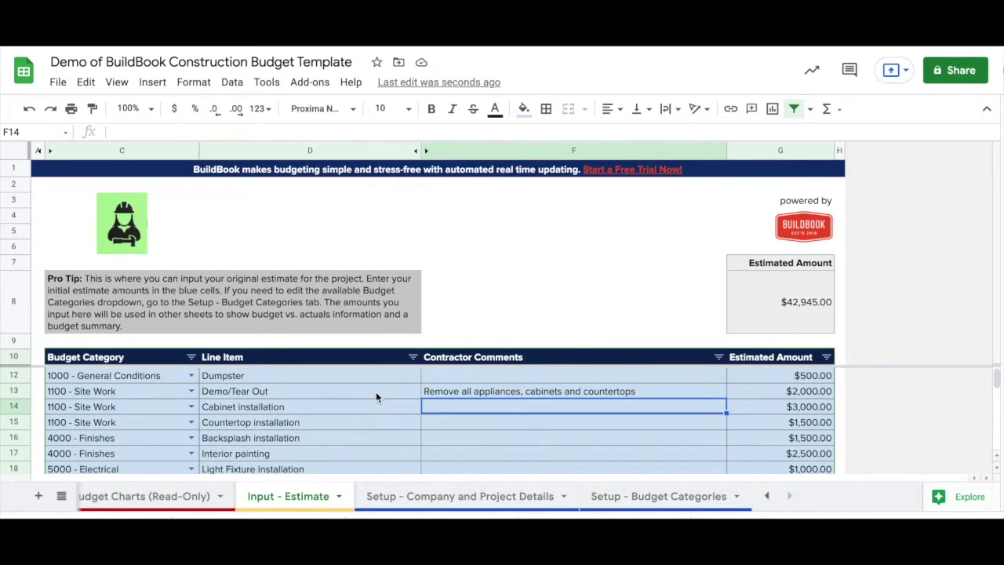
{"action": "scroll", "coordinate": [376, 396], "scroll_direction": "up", "scroll_amount": 1}
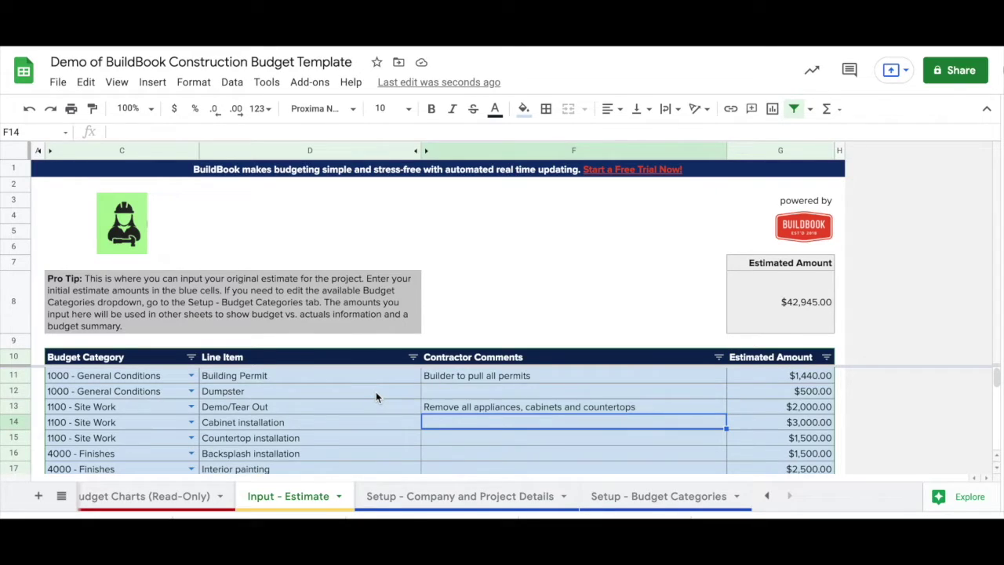
{"action": "scroll", "coordinate": [376, 396], "scroll_direction": "down", "scroll_amount": 1}
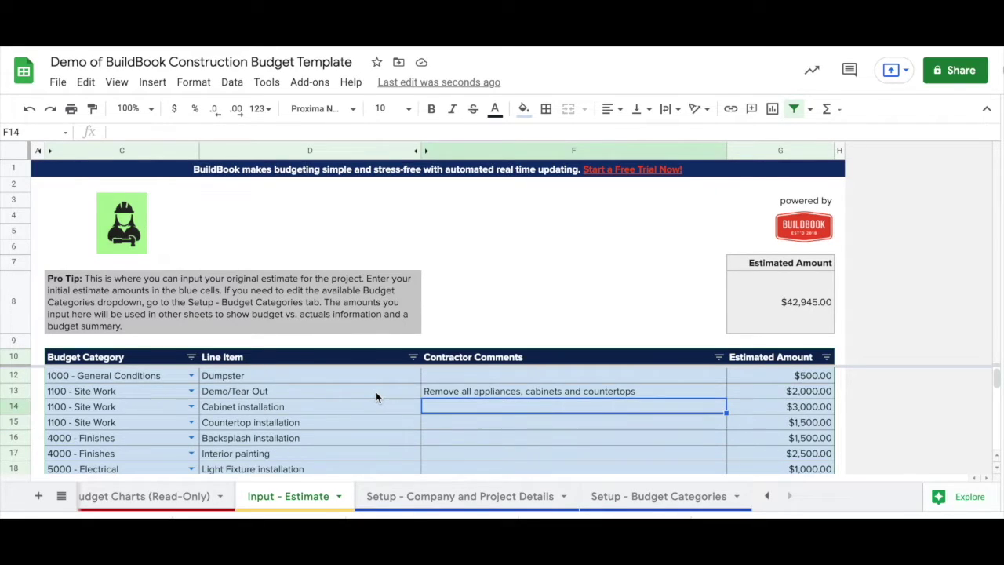
{"action": "left_click", "coordinate": [638, 496]}
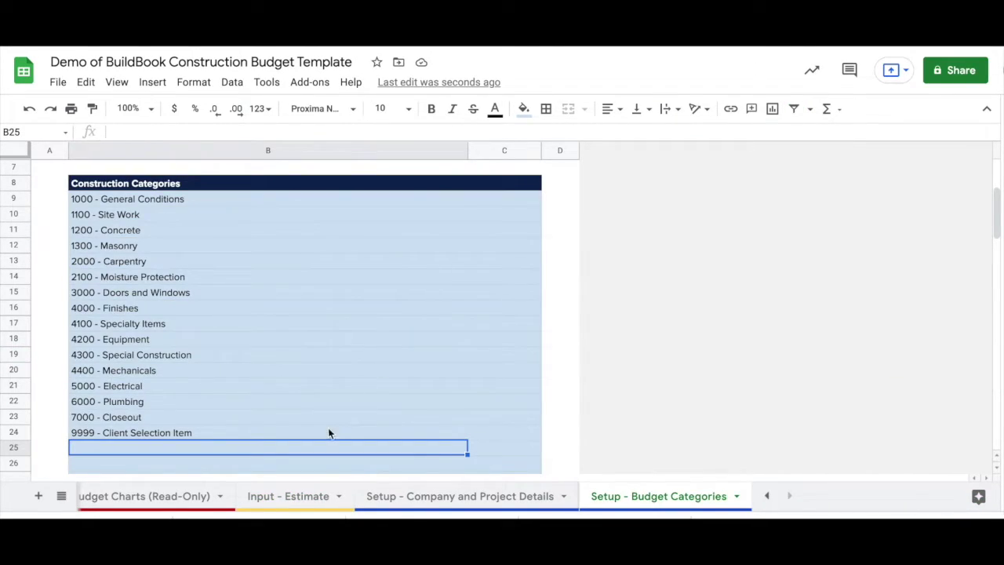
{"action": "left_click", "coordinate": [281, 498]}
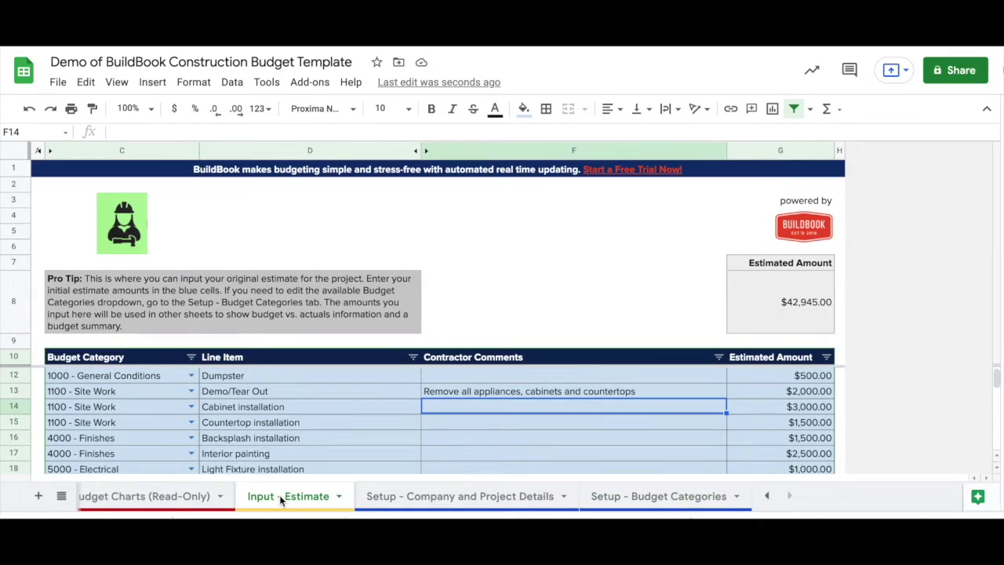
{"action": "scroll", "coordinate": [343, 420], "scroll_direction": "down", "scroll_amount": 1}
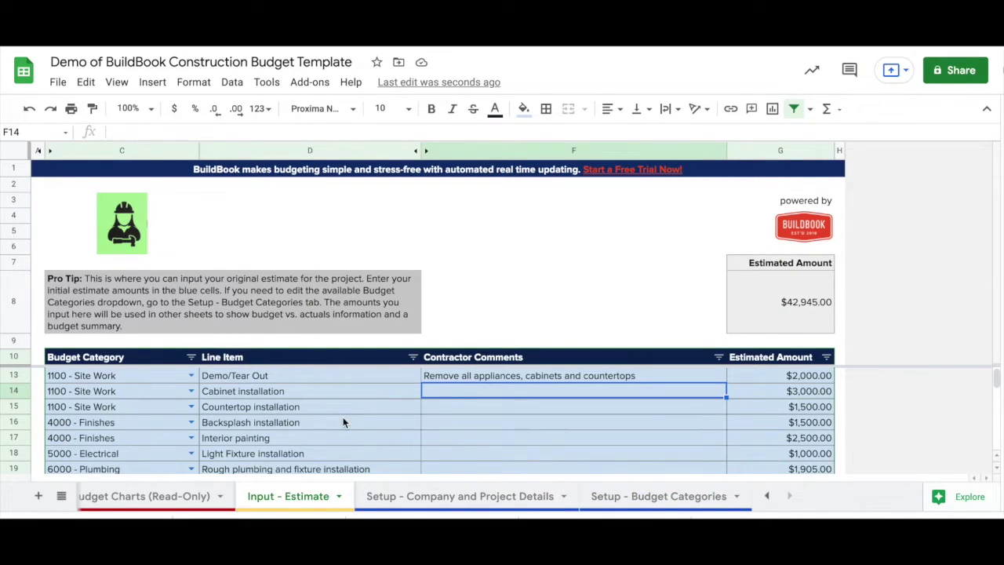
{"action": "scroll", "coordinate": [343, 422], "scroll_direction": "down", "scroll_amount": 1}
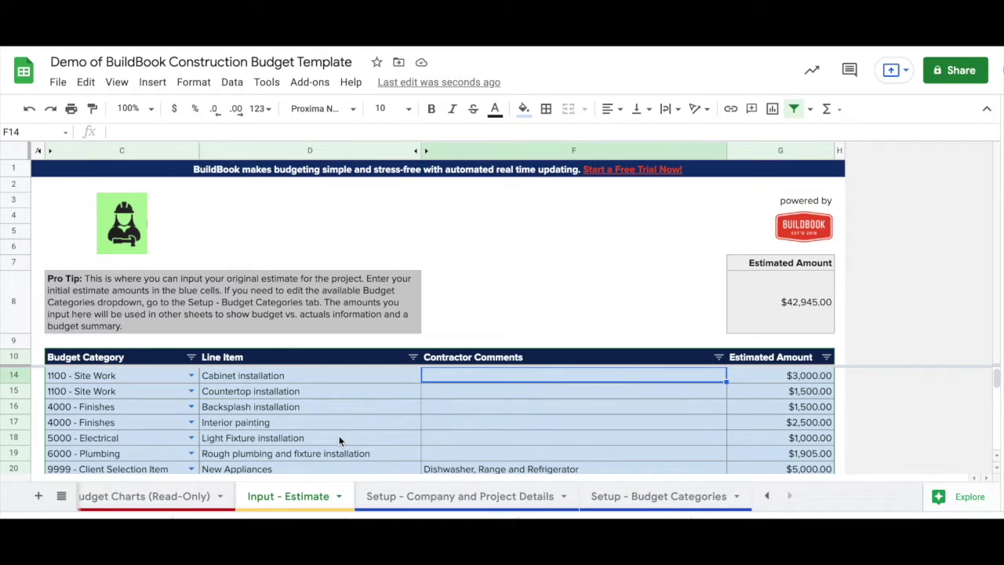
{"action": "scroll", "coordinate": [341, 441], "scroll_direction": "up", "scroll_amount": 1}
Select the $42,945.00 estimate total, then find it with the new logo on Budget Summary (Read-Only)
{"action": "left_click", "coordinate": [800, 306]}
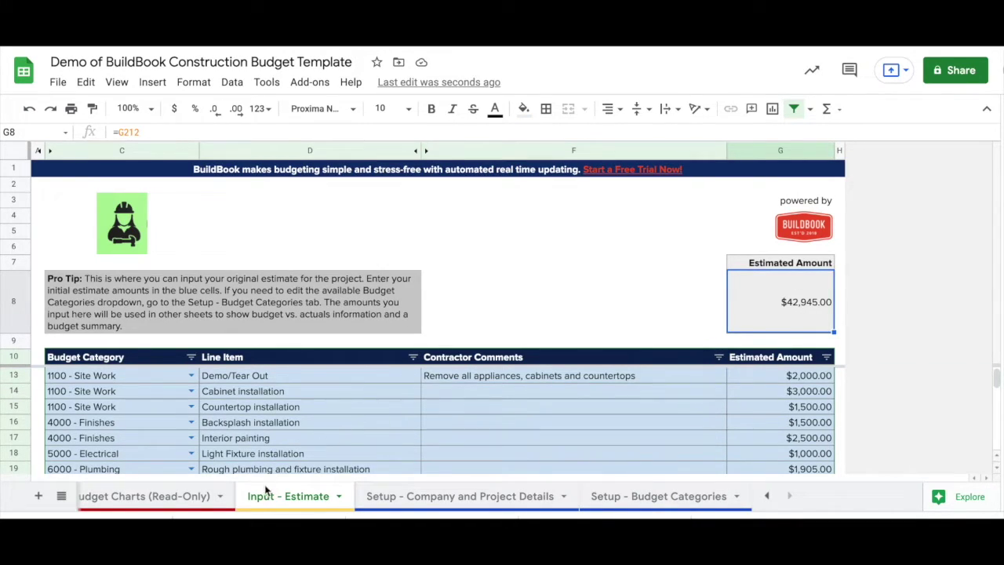
{"action": "scroll", "coordinate": [259, 497], "scroll_direction": "up", "scroll_amount": 3}
{"action": "scroll", "coordinate": [261, 498], "scroll_direction": "up", "scroll_amount": 2}
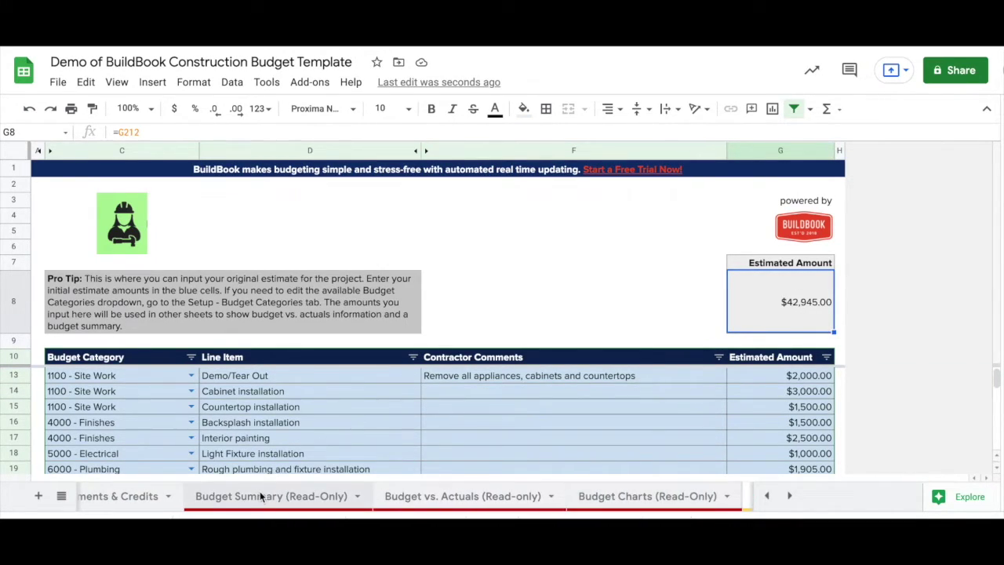
{"action": "left_click", "coordinate": [262, 497]}
{"action": "left_click", "coordinate": [482, 329]}
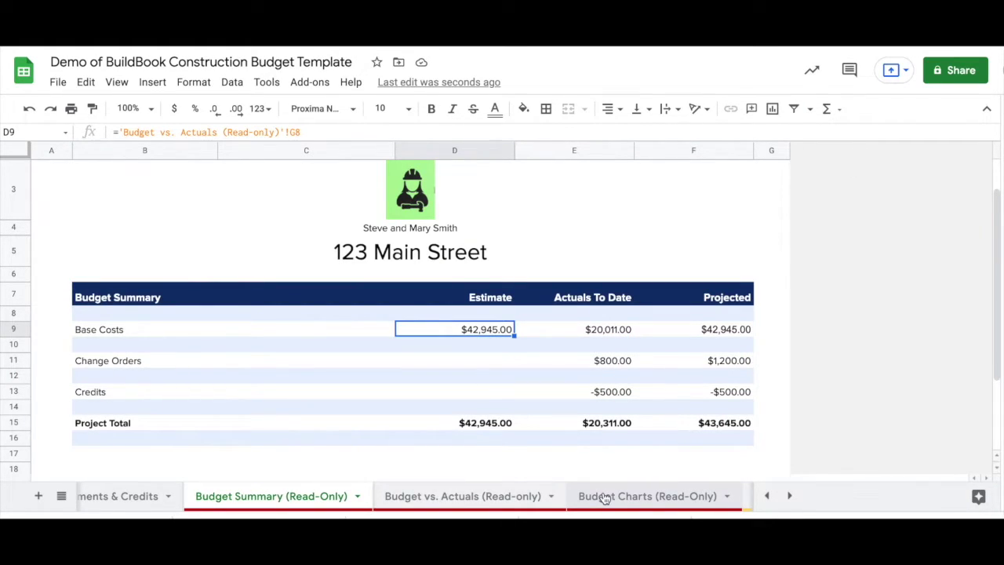
{"action": "scroll", "coordinate": [604, 498], "scroll_direction": "down", "scroll_amount": 4}
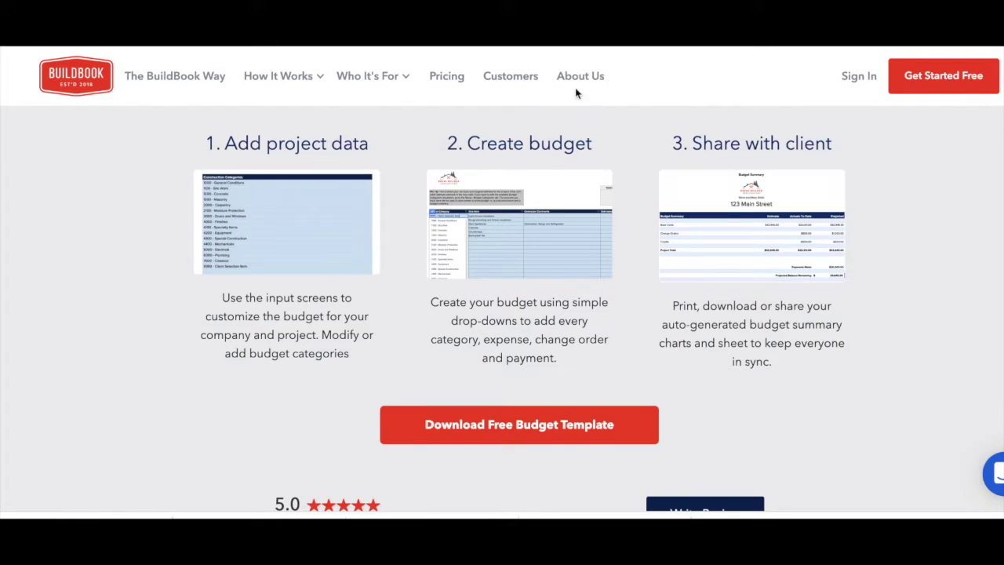
Open the Construction Estimate Template page from the BuildBook footer and scroll it
{"action": "scroll", "coordinate": [520, 260], "scroll_direction": "down", "scroll_amount": 8}
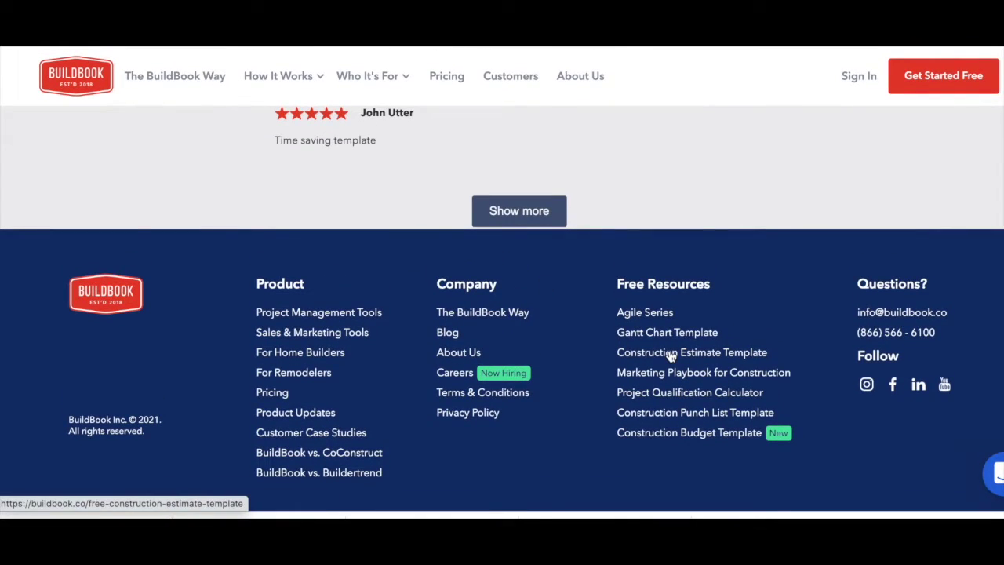
{"action": "left_click", "coordinate": [671, 354]}
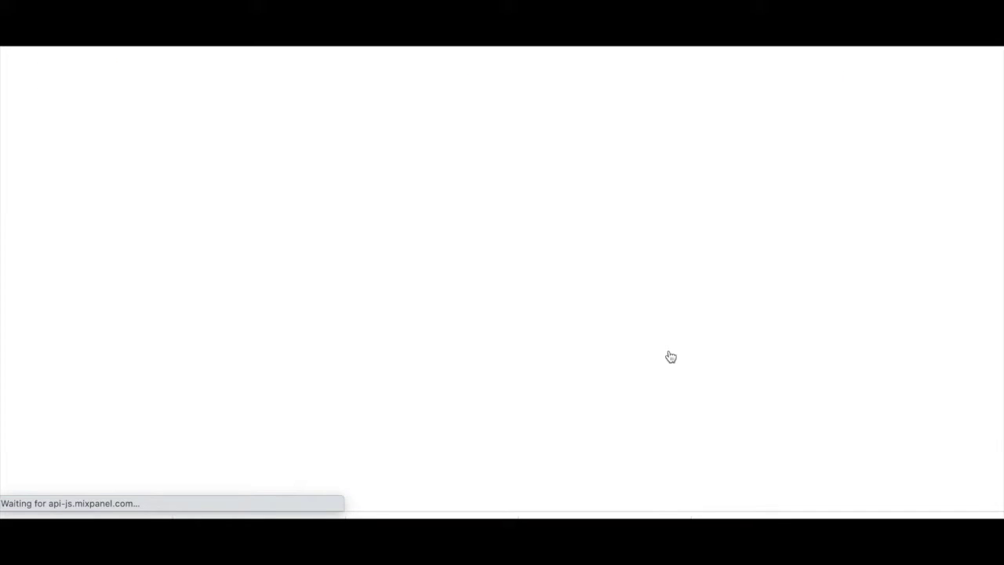
{"action": "scroll", "coordinate": [671, 357], "scroll_direction": "down", "scroll_amount": 5}
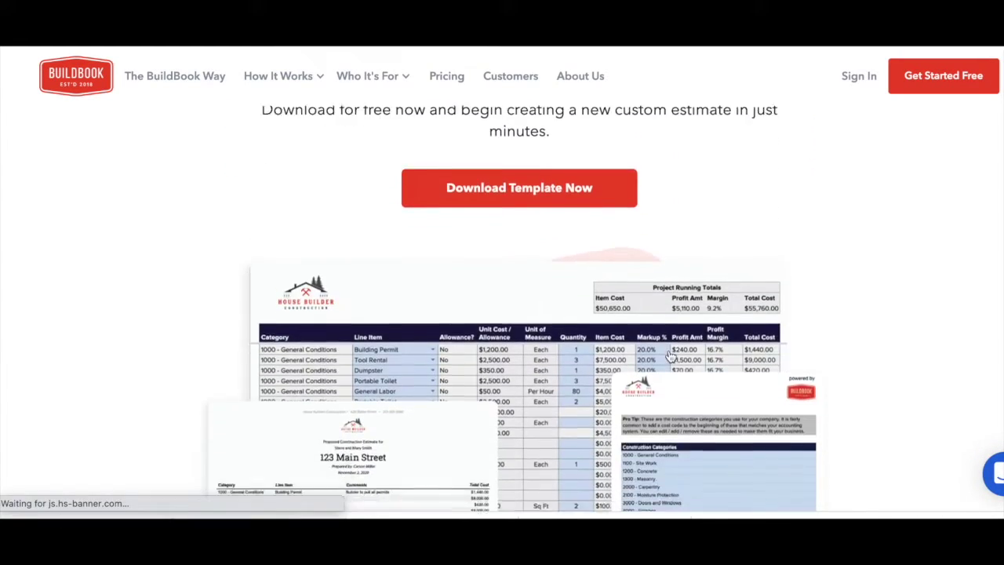
{"action": "scroll", "coordinate": [671, 357], "scroll_direction": "down", "scroll_amount": 2}
Scroll through the Project Management Tools page's Gantt scheduling and client selection sections
{"action": "mouse_move", "coordinate": [275, 82]}
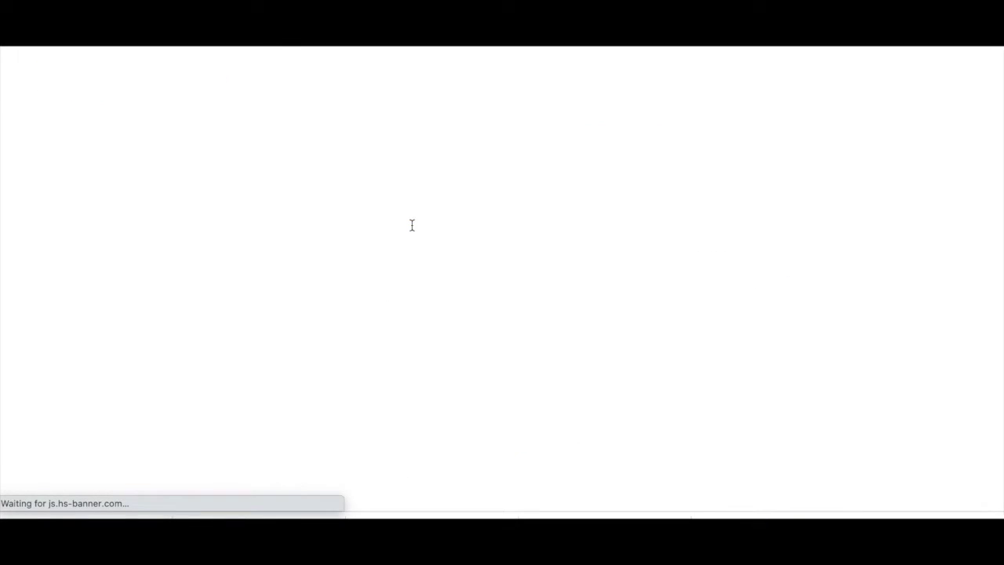
{"action": "scroll", "coordinate": [412, 226], "scroll_direction": "down", "scroll_amount": 4}
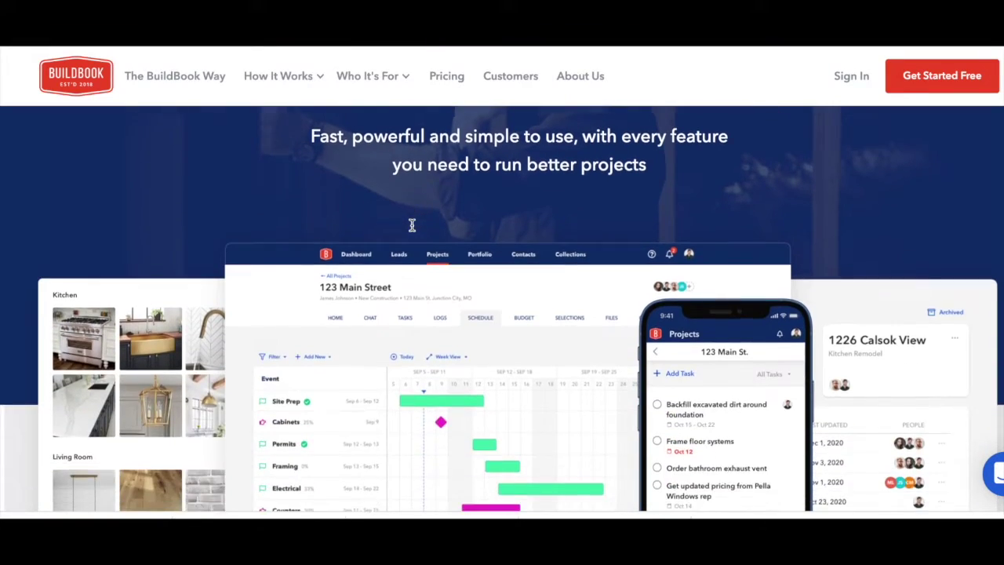
{"action": "scroll", "coordinate": [412, 226], "scroll_direction": "up", "scroll_amount": 1}
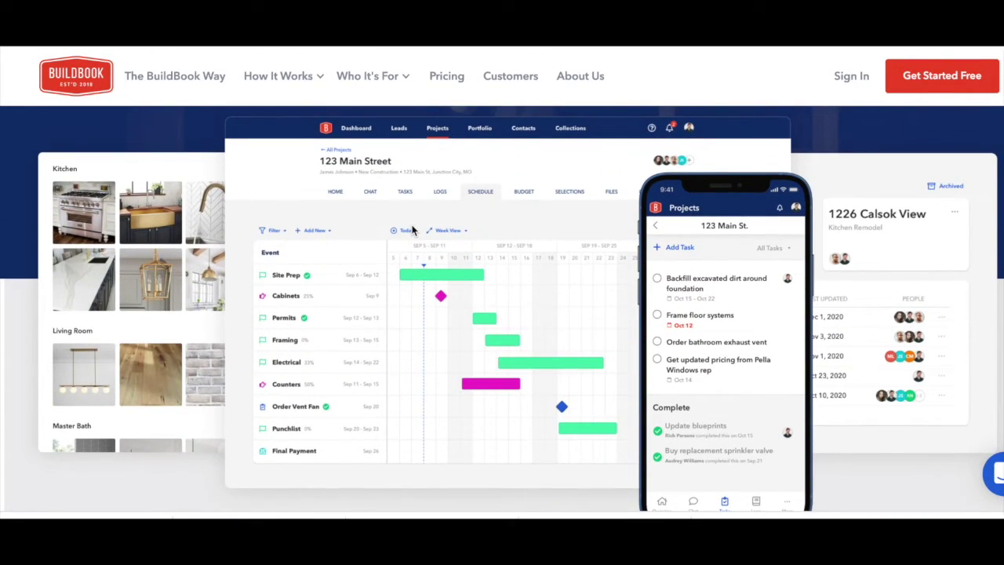
{"action": "scroll", "coordinate": [412, 228], "scroll_direction": "down", "scroll_amount": 8}
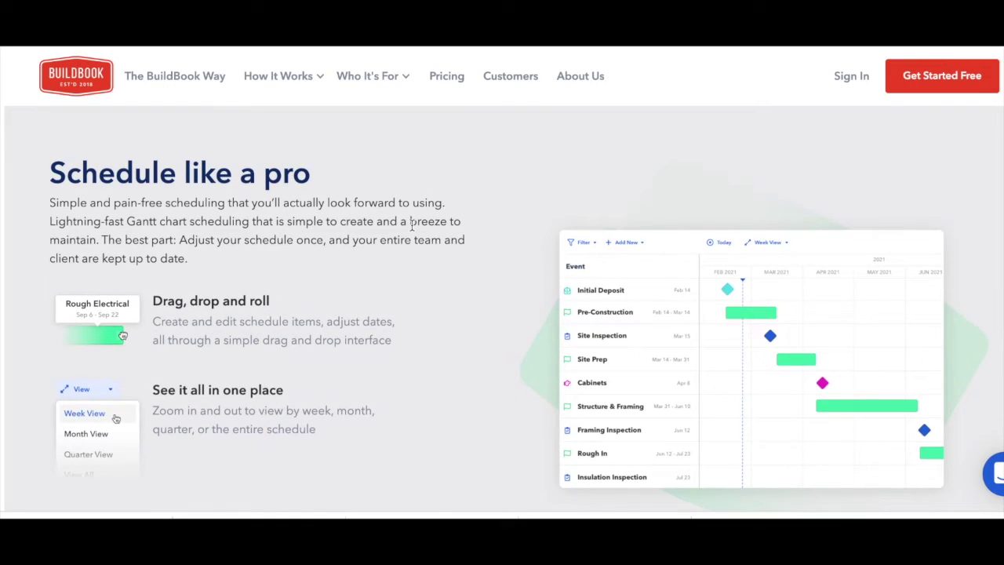
{"action": "scroll", "coordinate": [411, 226], "scroll_direction": "down", "scroll_amount": 3}
{"action": "scroll", "coordinate": [412, 227], "scroll_direction": "down", "scroll_amount": 3}
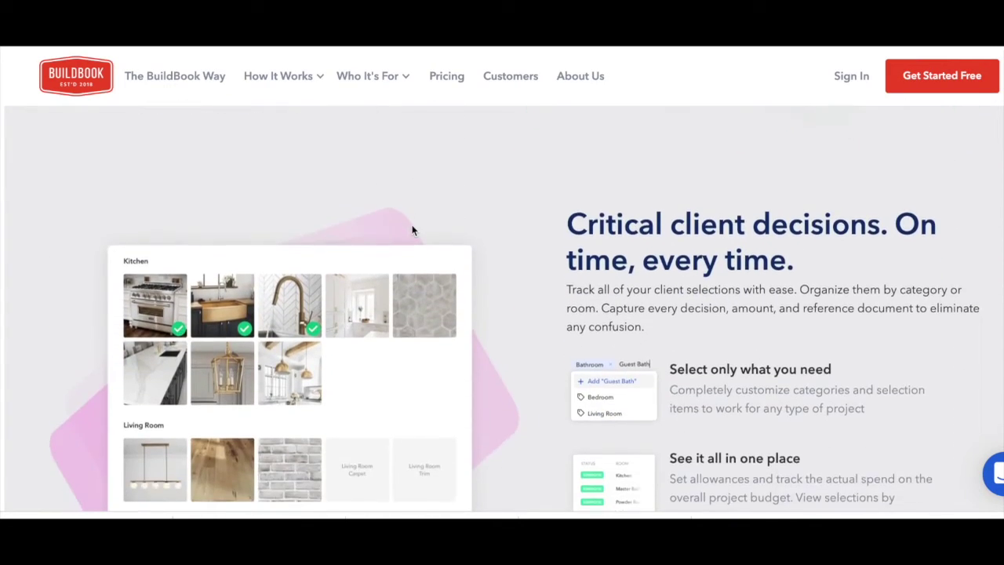
{"action": "scroll", "coordinate": [413, 229], "scroll_direction": "down", "scroll_amount": 1}
{"action": "scroll", "coordinate": [412, 229], "scroll_direction": "down", "scroll_amount": 6}
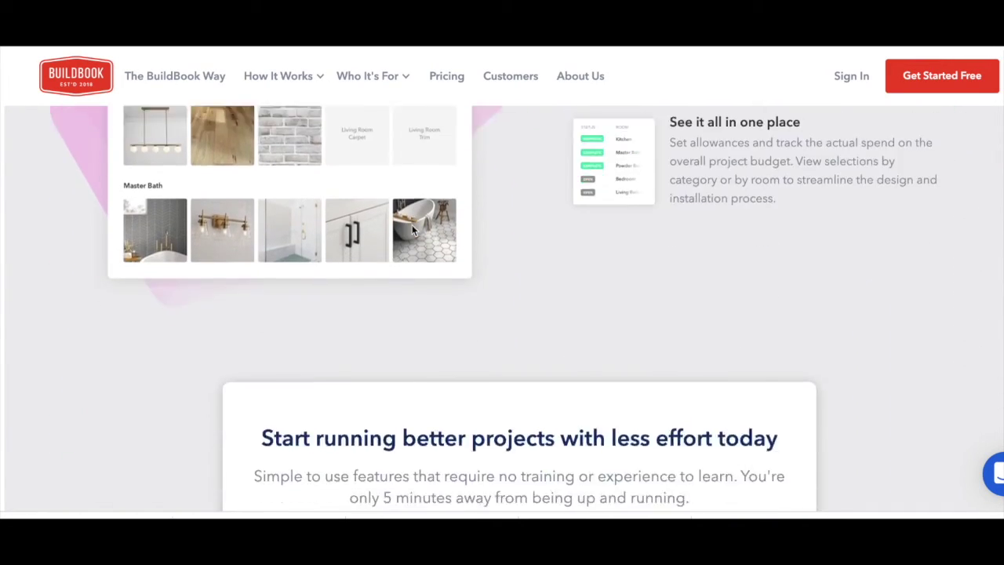